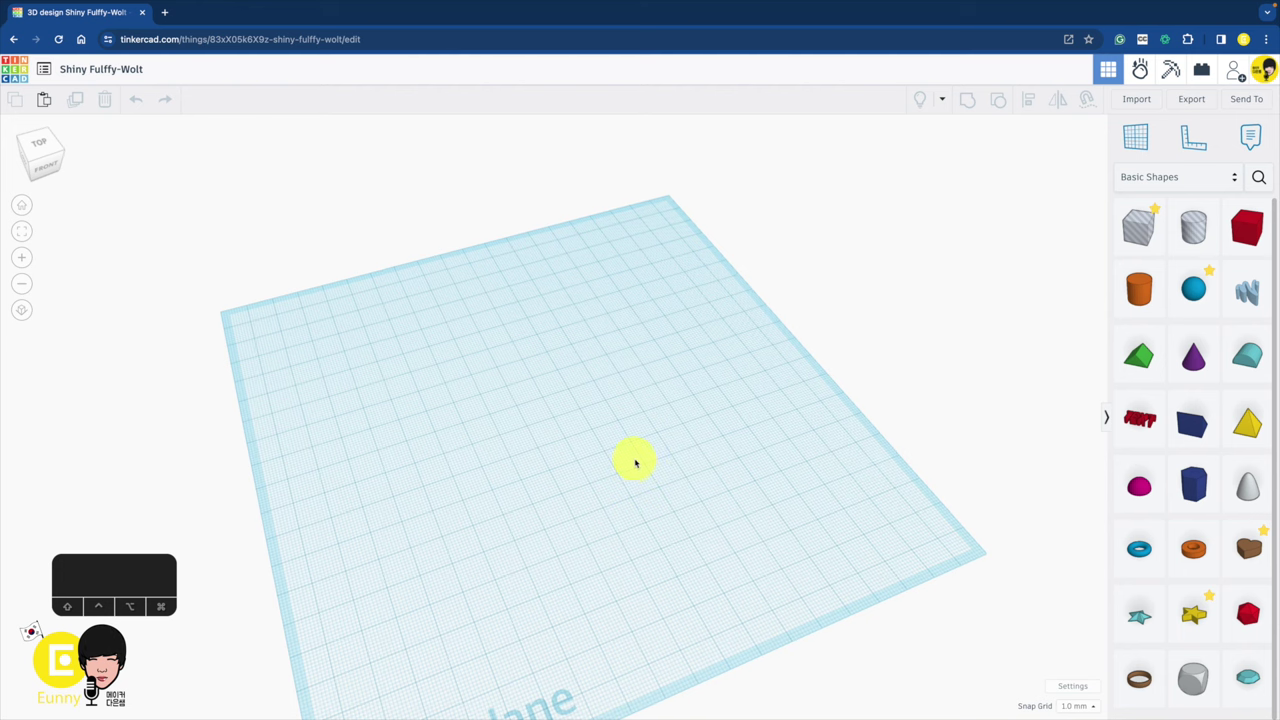
Examine the empty workplane at different magnifications around its centre, its back-left corner and its right side.
scroll(632, 460, "down", 5)
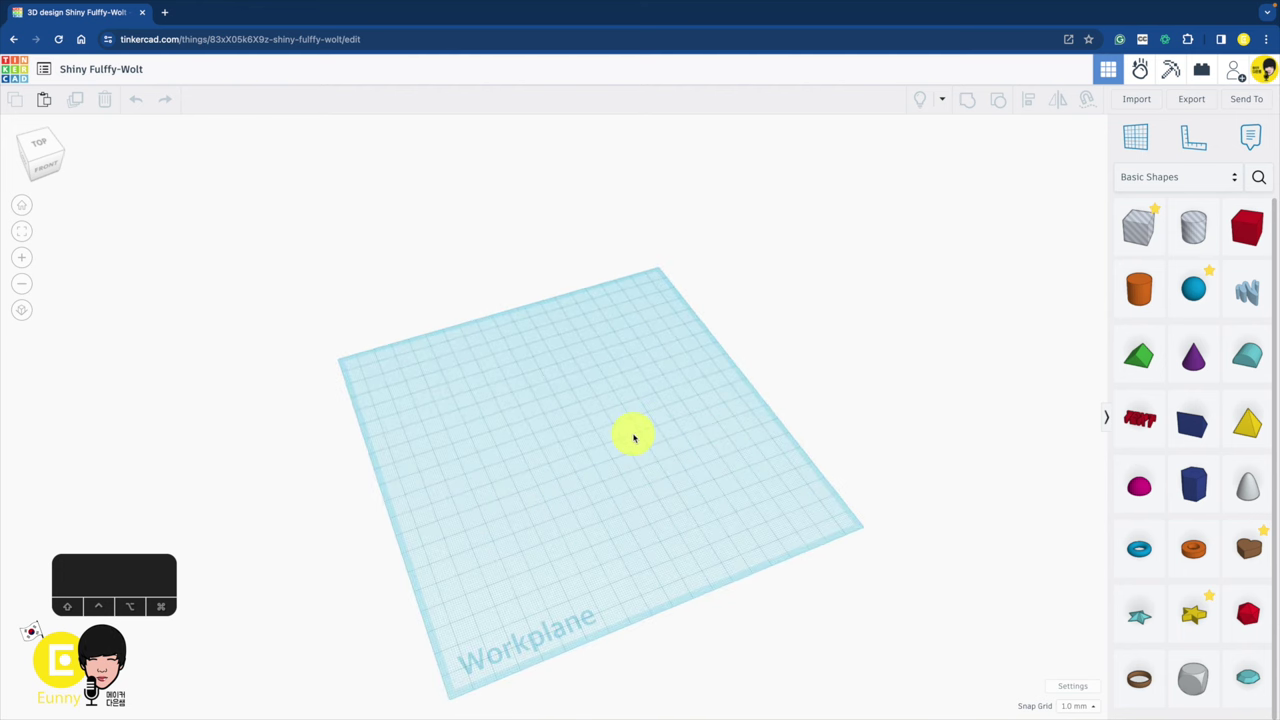
scroll(632, 437, "up", 5)
scroll(634, 440, "down", 3)
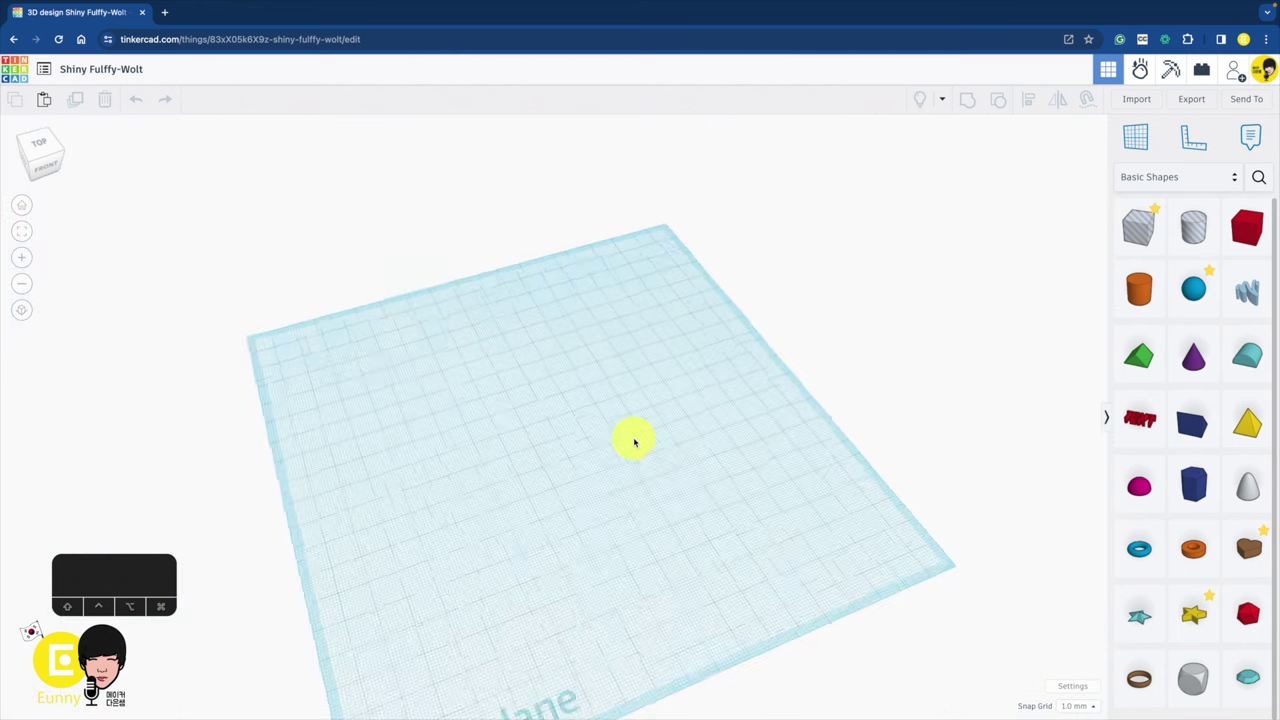
scroll(634, 441, "down", 3)
scroll(635, 438, "up", 6)
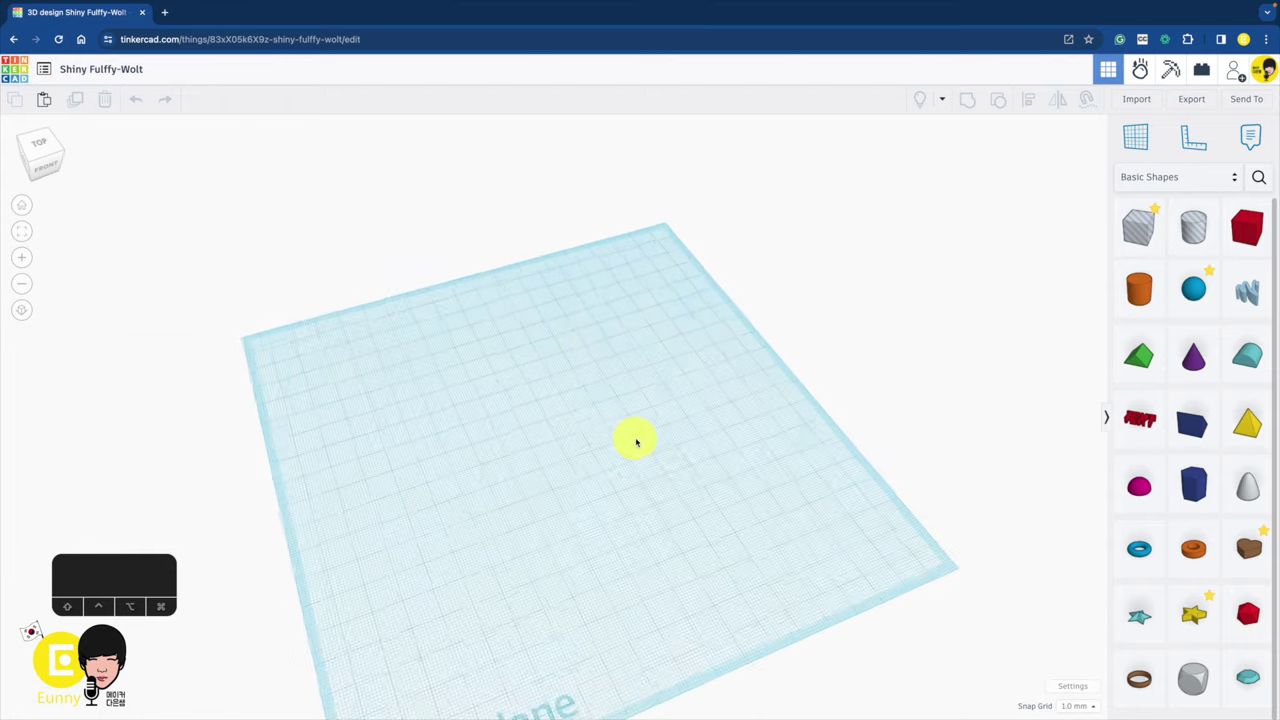
scroll(635, 443, "down", 3)
scroll(634, 443, "down", 3)
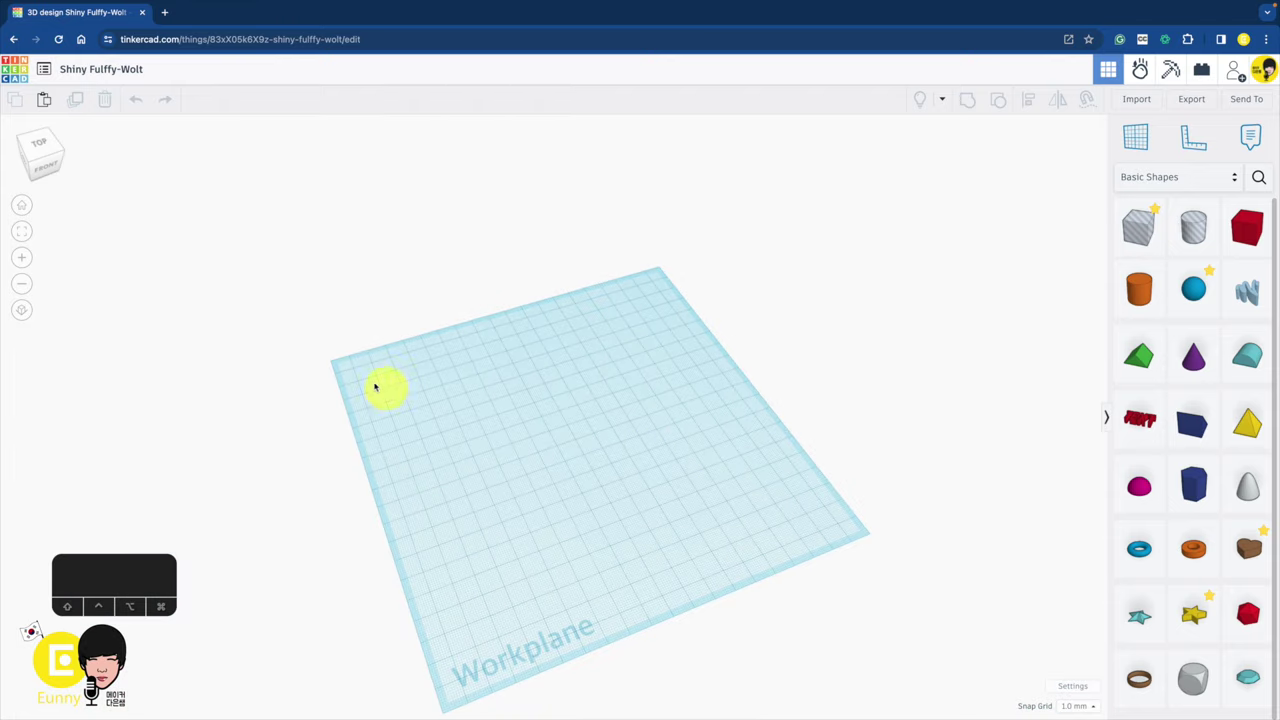
scroll(372, 378, "down", 2)
scroll(370, 379, "up", 6)
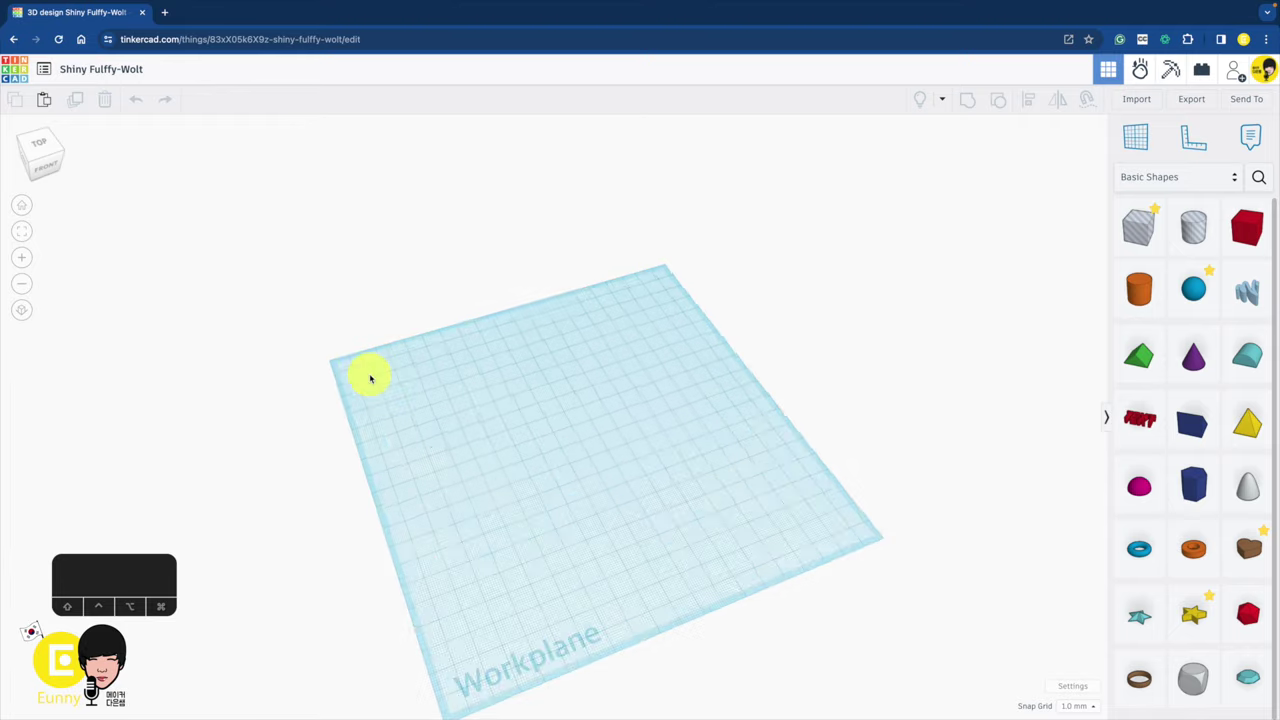
scroll(370, 378, "up", 2)
scroll(370, 378, "down", 3)
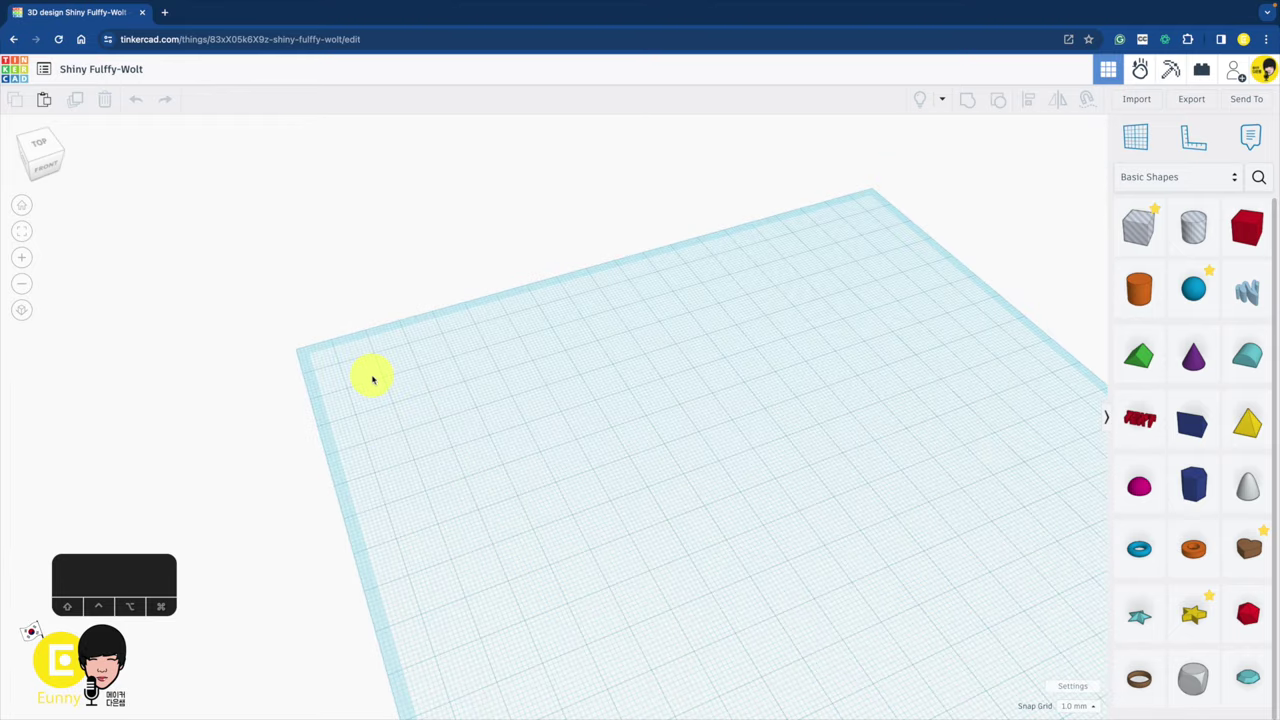
scroll(840, 456, "up", 5)
scroll(838, 454, "down", 4)
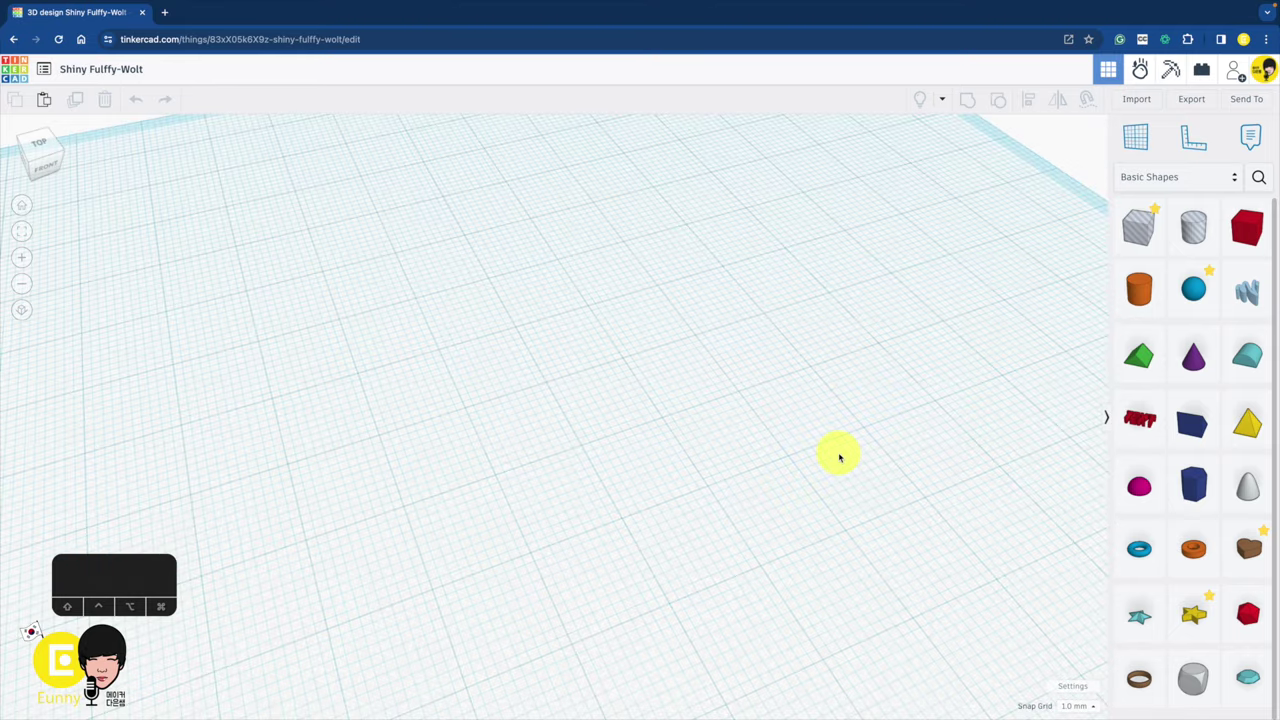
scroll(840, 452, "down", 3)
scroll(828, 443, "down", 2)
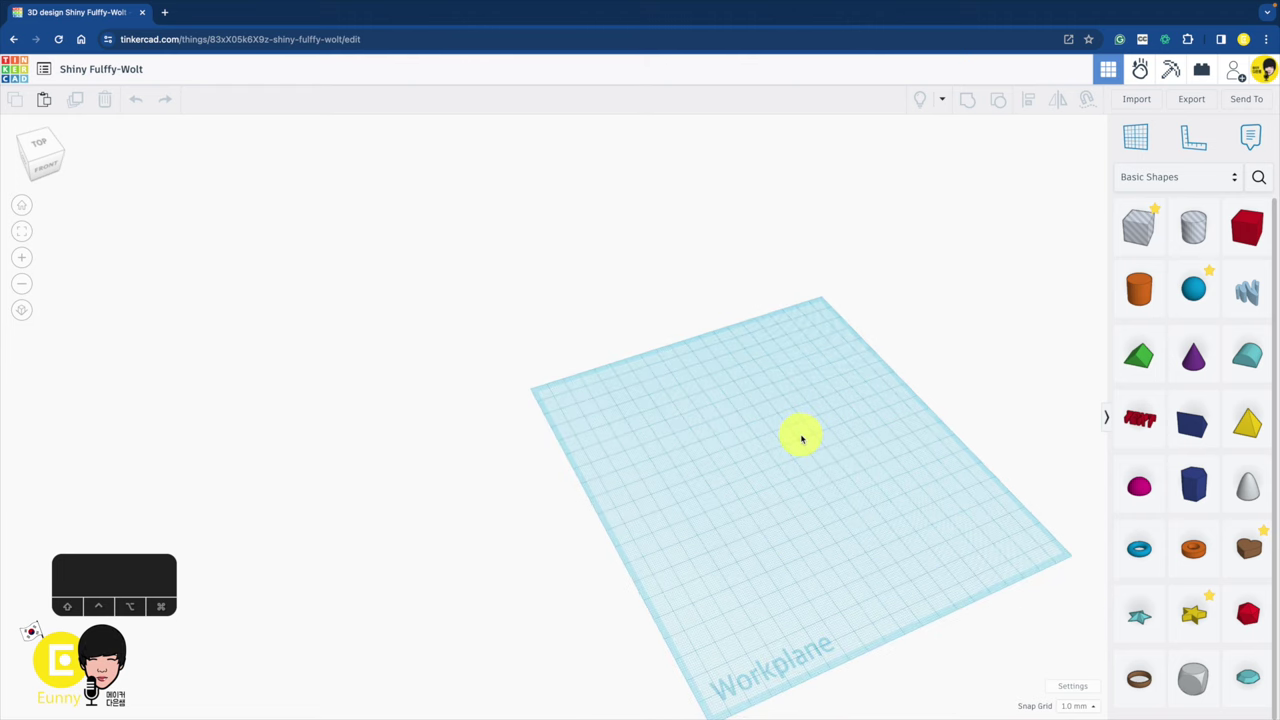
View the empty workplane from shifted positions and from a rotated, steeper angle.
middle_click_drag(801, 437, 428, 263)
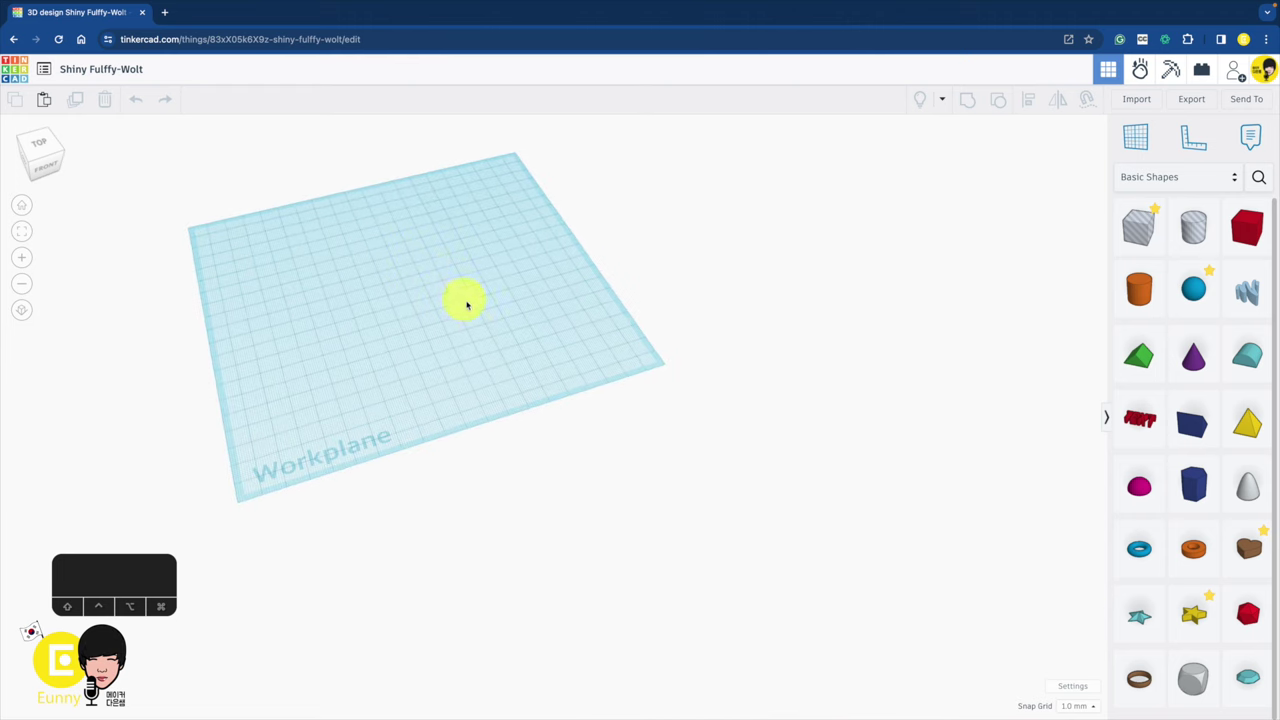
middle_click_drag(499, 335, 953, 447)
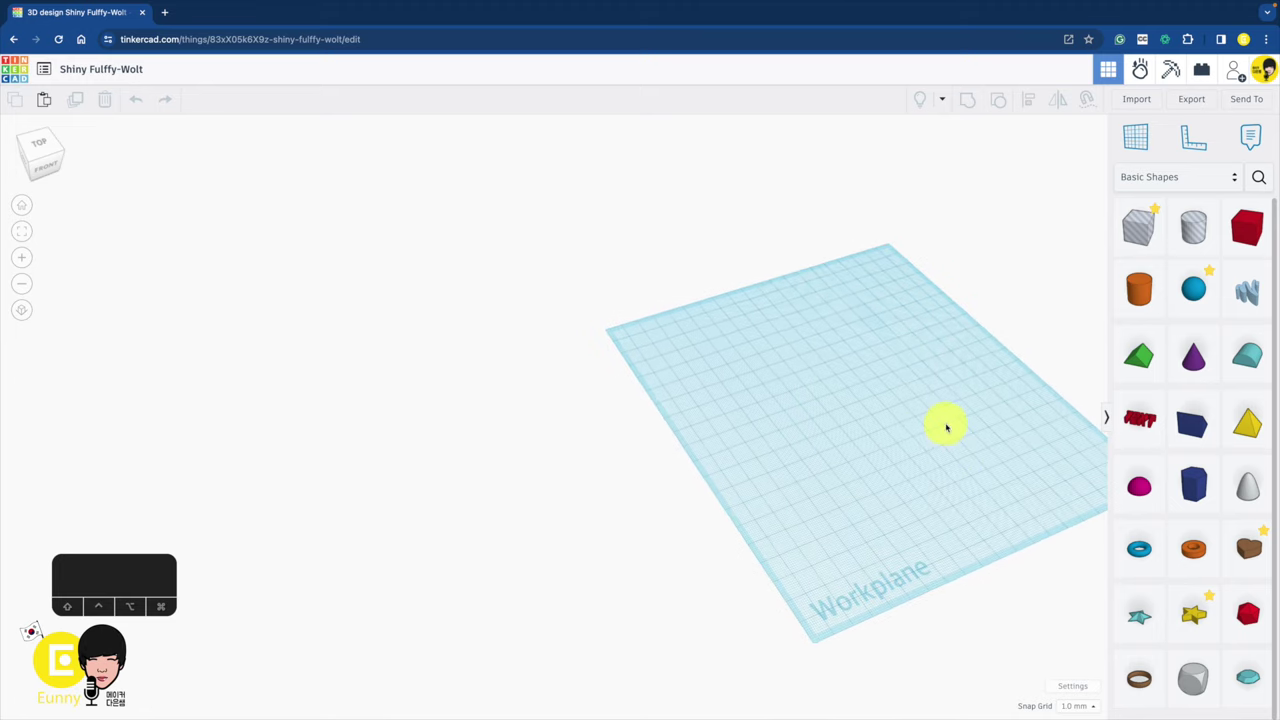
middle_click_drag(946, 426, 699, 359)
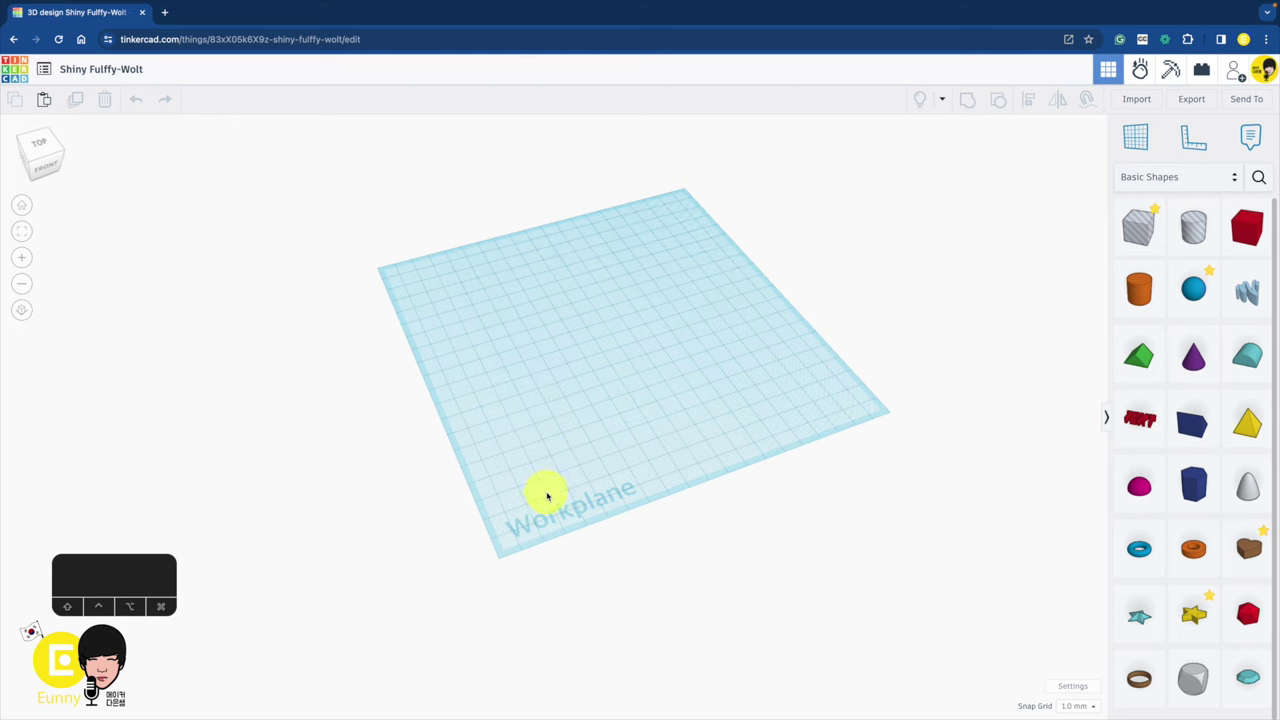
right_click_drag(547, 496, 336, 565)
middle_click_drag(324, 567, 645, 377)
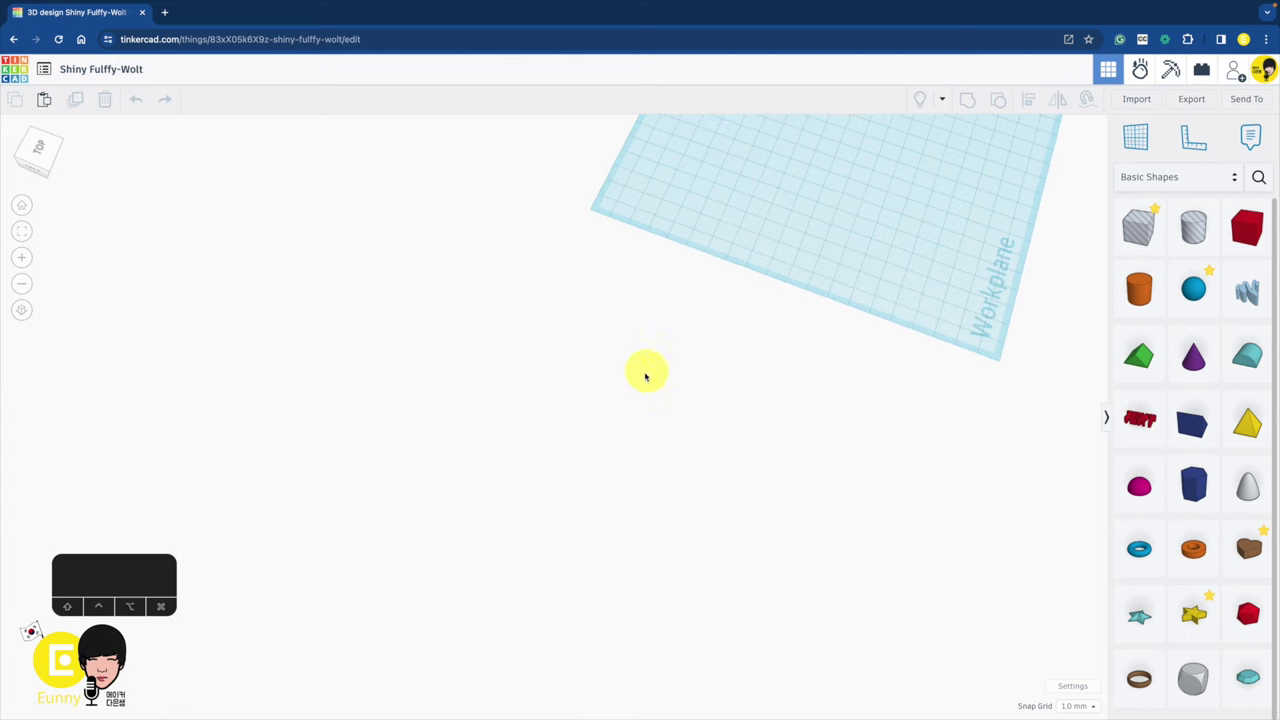
Reset to the home view, then tilt the workplane to an angled view that shows it completely.
left_click(22, 207)
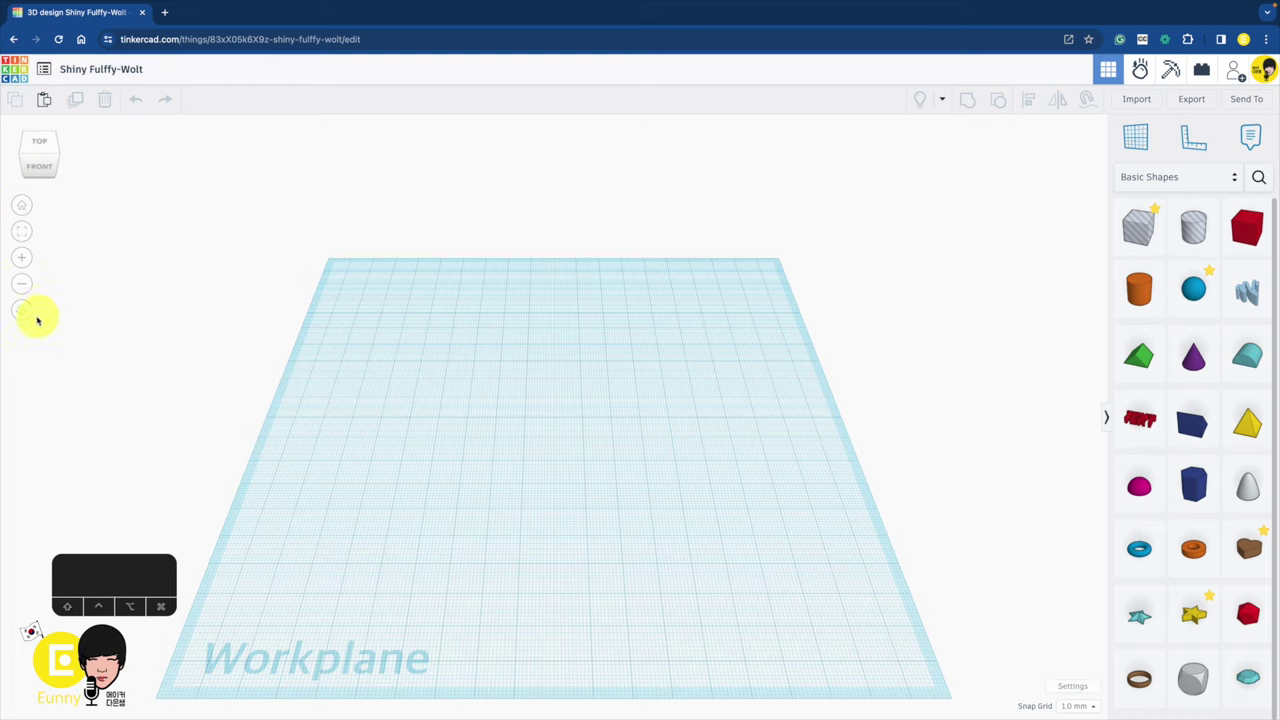
left_click_drag(23, 160, 55, 190)
left_click(21, 262)
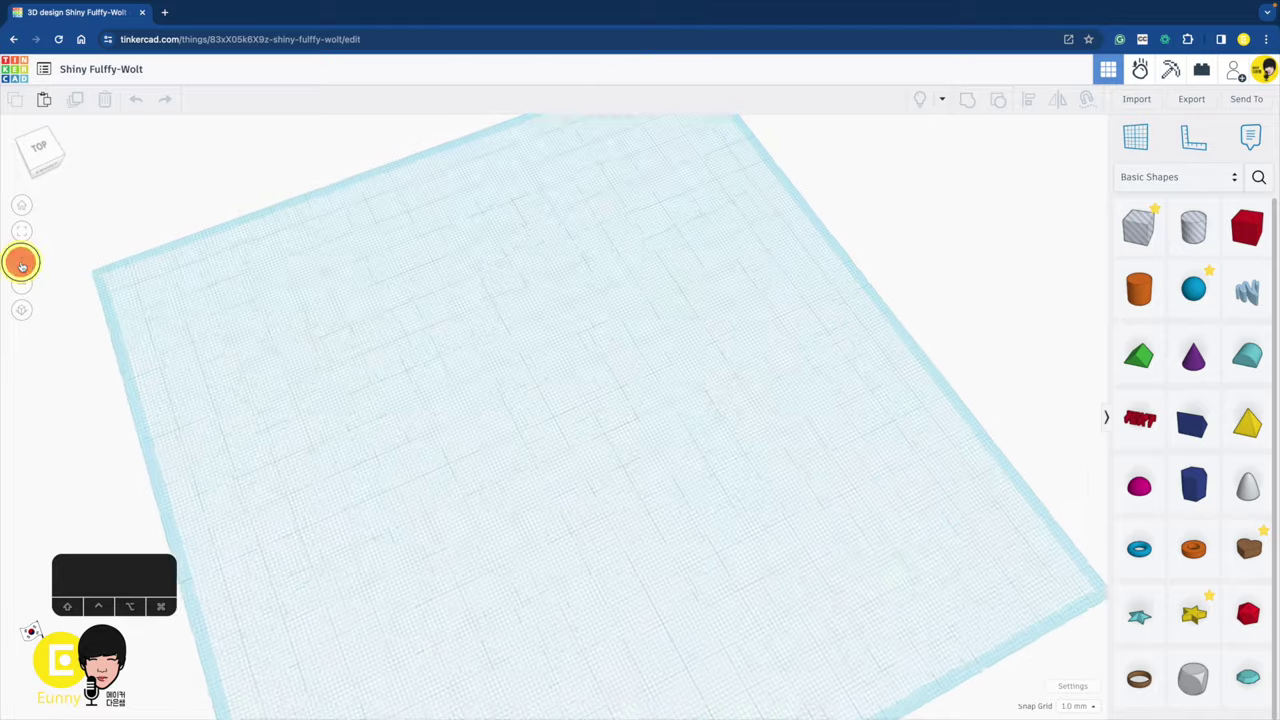
left_click(22, 284)
left_click(22, 284)
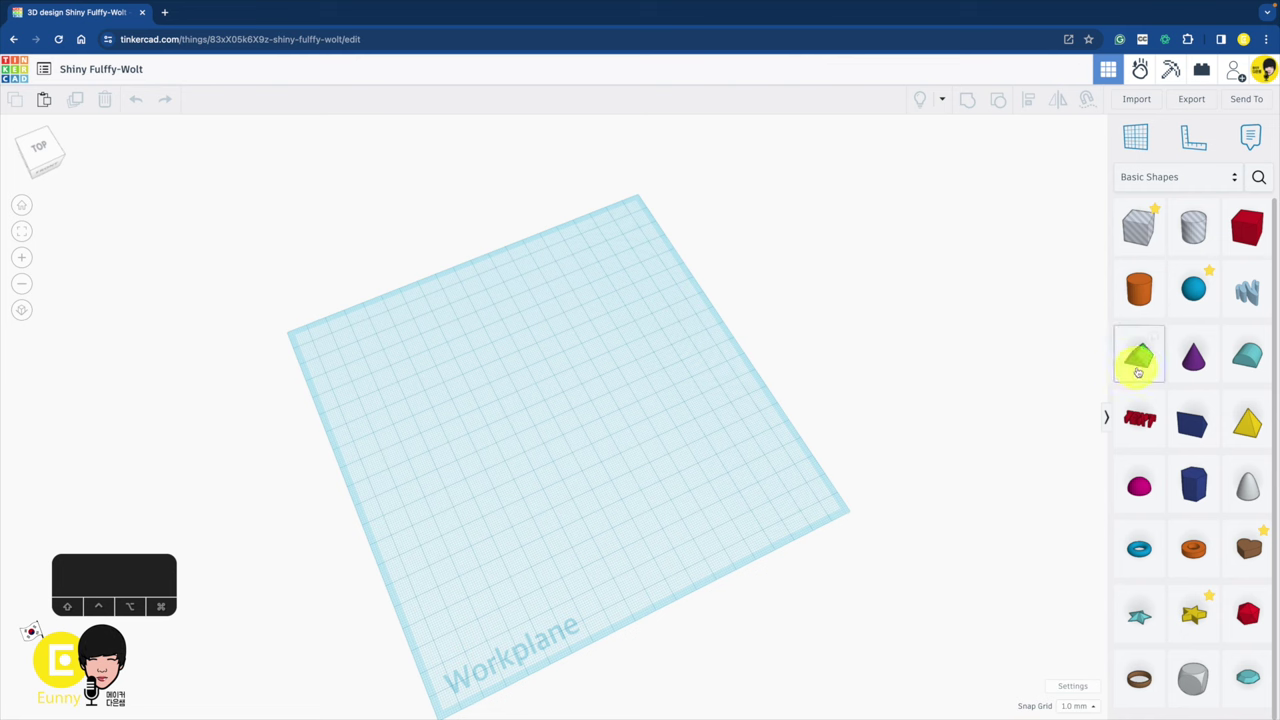
Place a green roof, a paraboloid and a yellow pyramid at separate spots on the workplane.
left_click_drag(1141, 367, 434, 386)
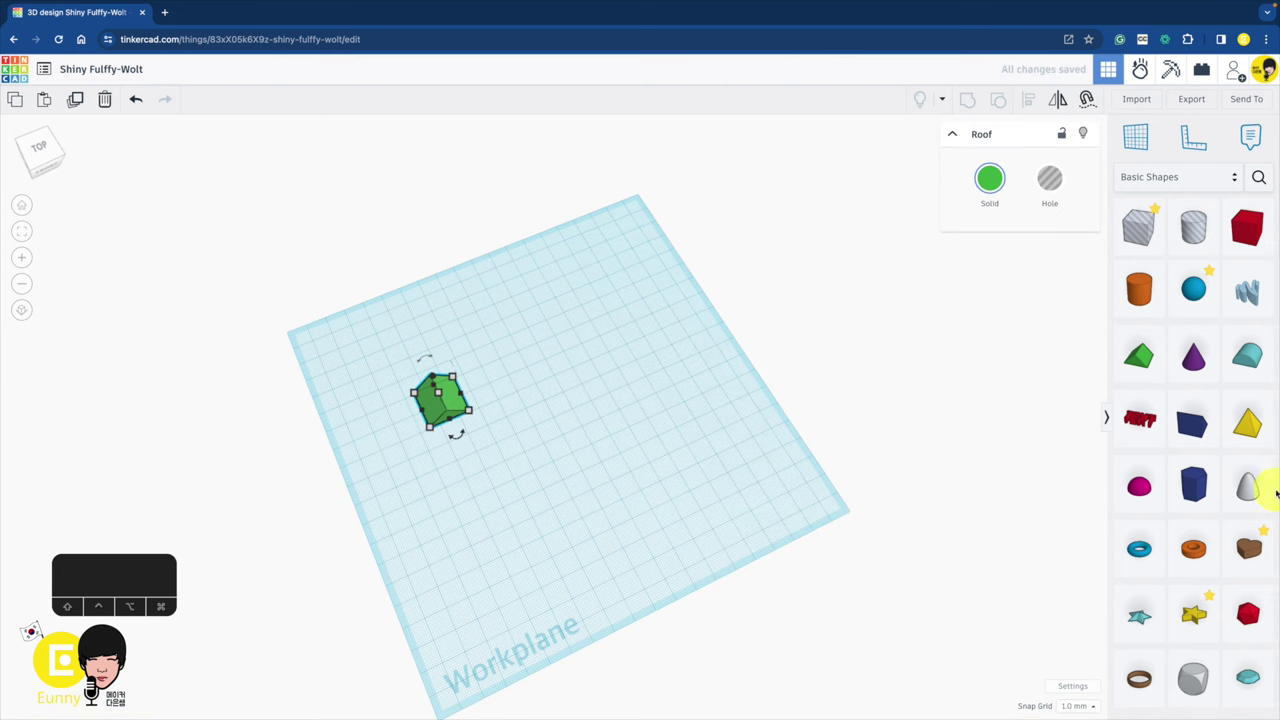
left_click_drag(1247, 497, 640, 420)
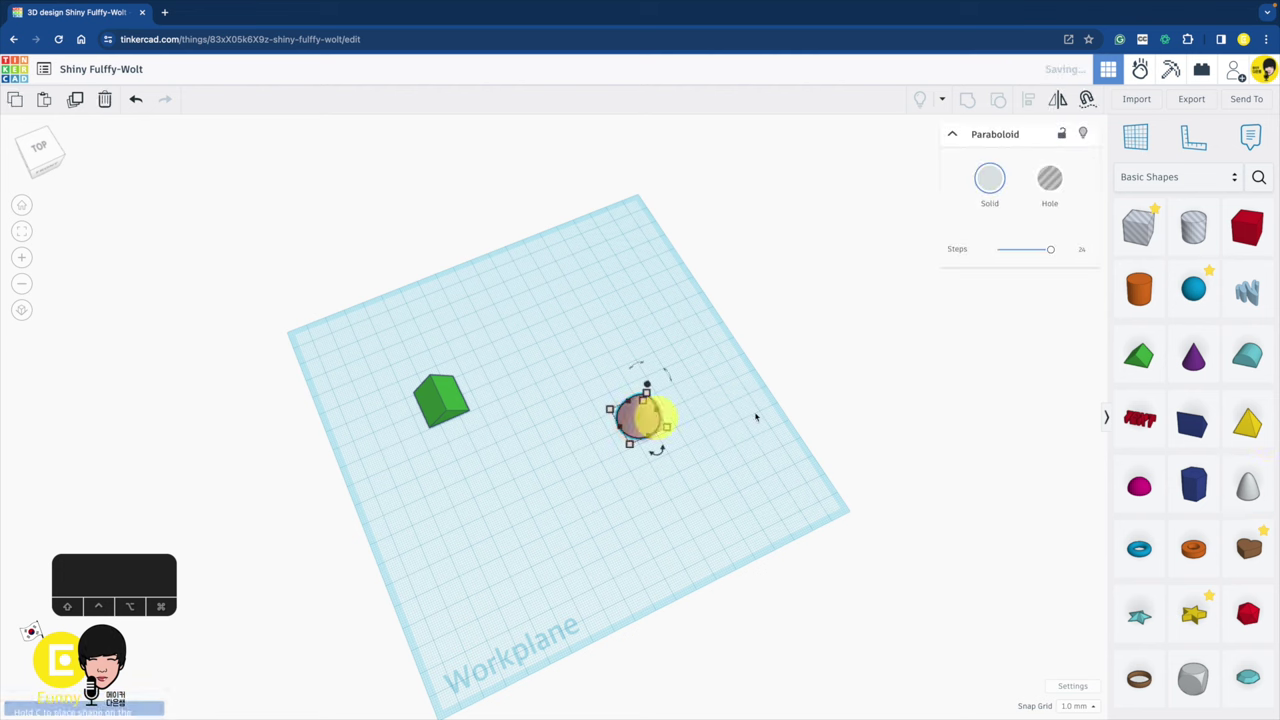
left_click_drag(1245, 435, 575, 343)
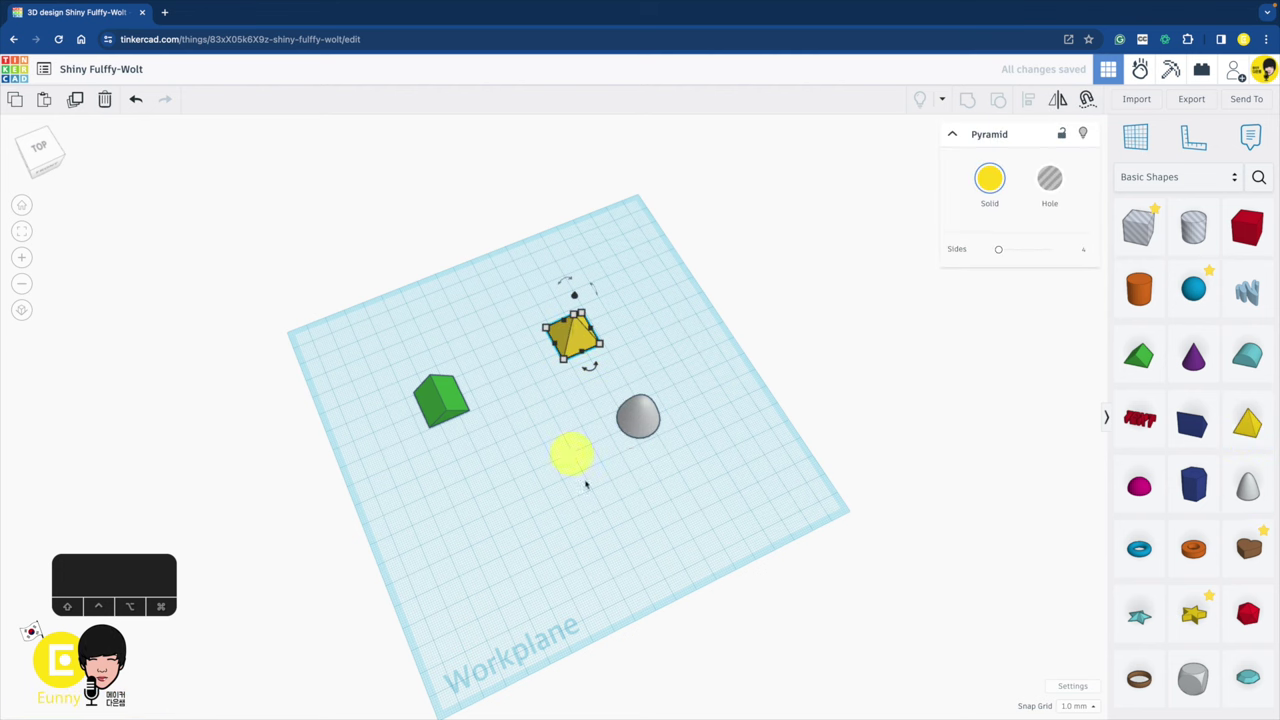
Inspect the placed shapes from the side and up close, selecting the paraboloid, pyramid and roof individually.
right_click_drag(604, 508, 534, 508)
right_click_drag(354, 497, 940, 491)
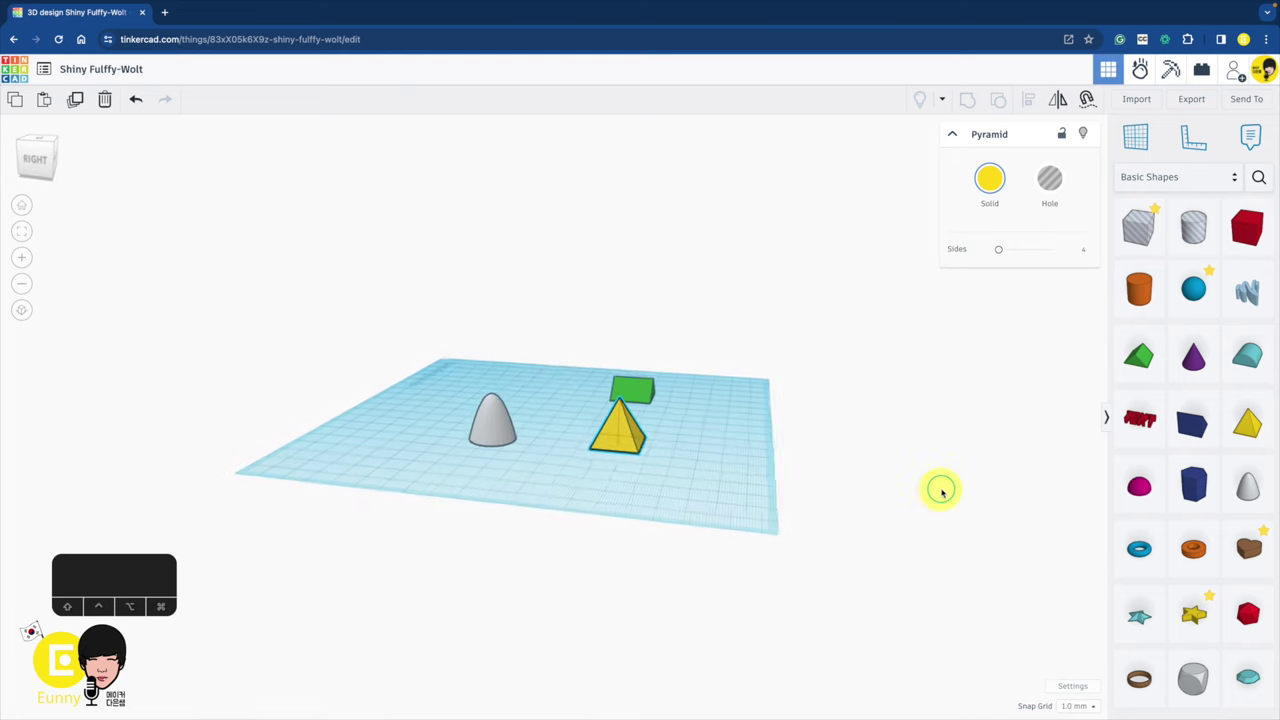
scroll(583, 383, "down", 3)
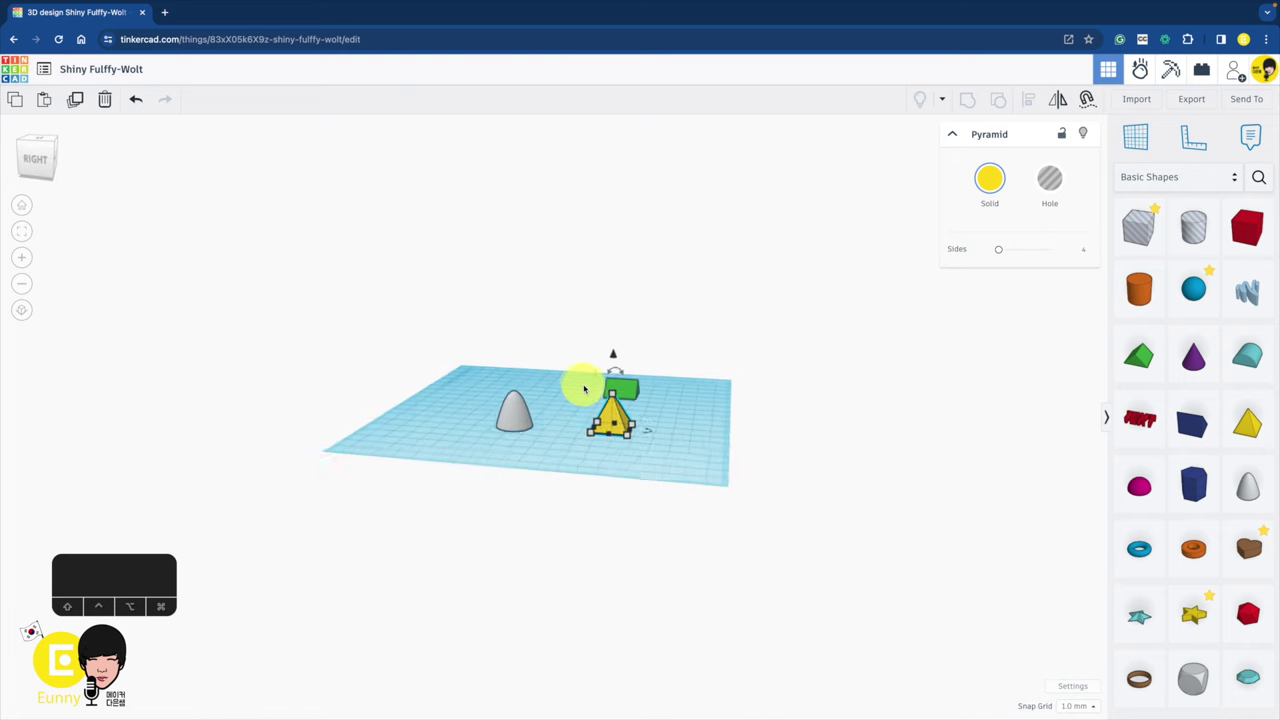
scroll(585, 388, "up", 2)
scroll(585, 390, "up", 4)
scroll(585, 393, "down", 2)
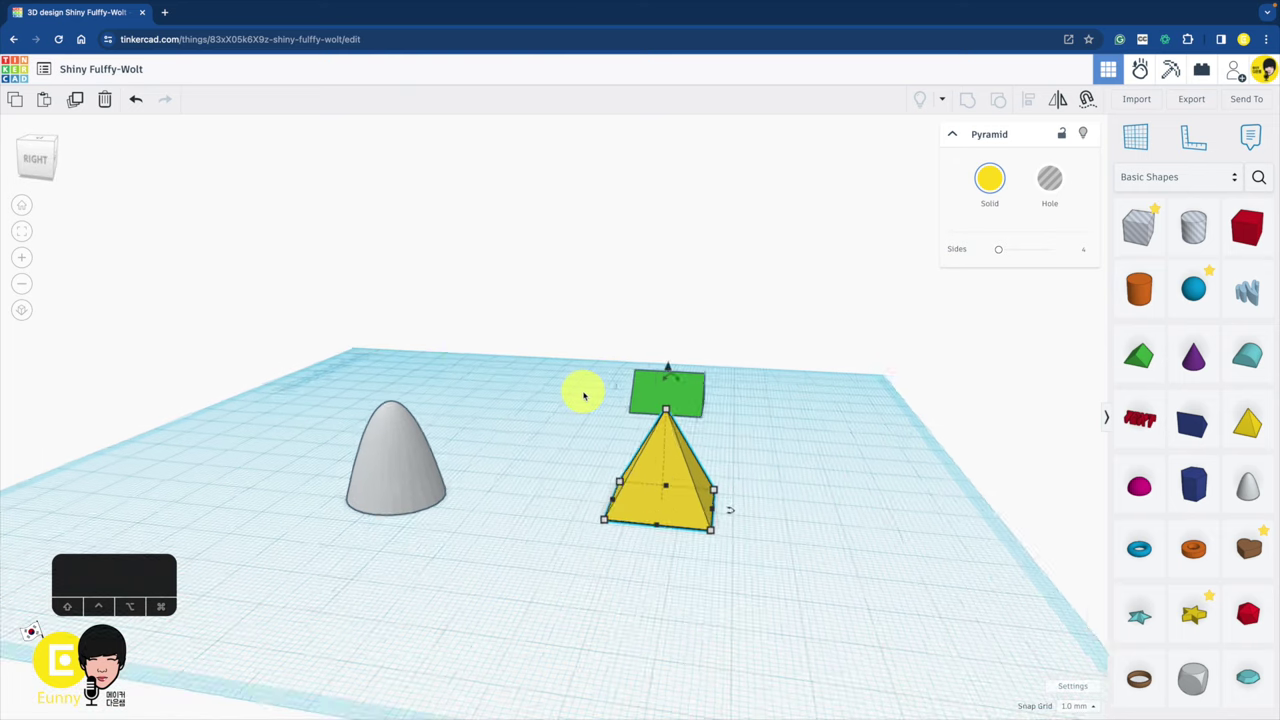
left_click(426, 466)
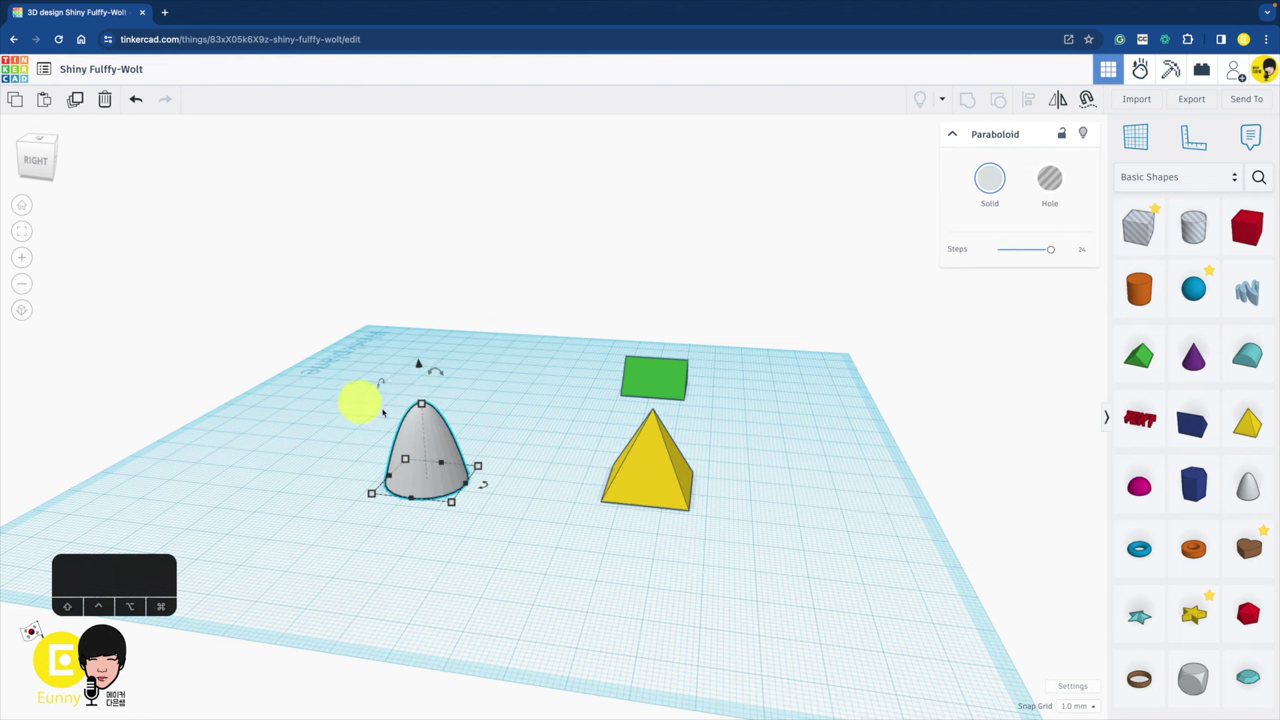
left_click(677, 493)
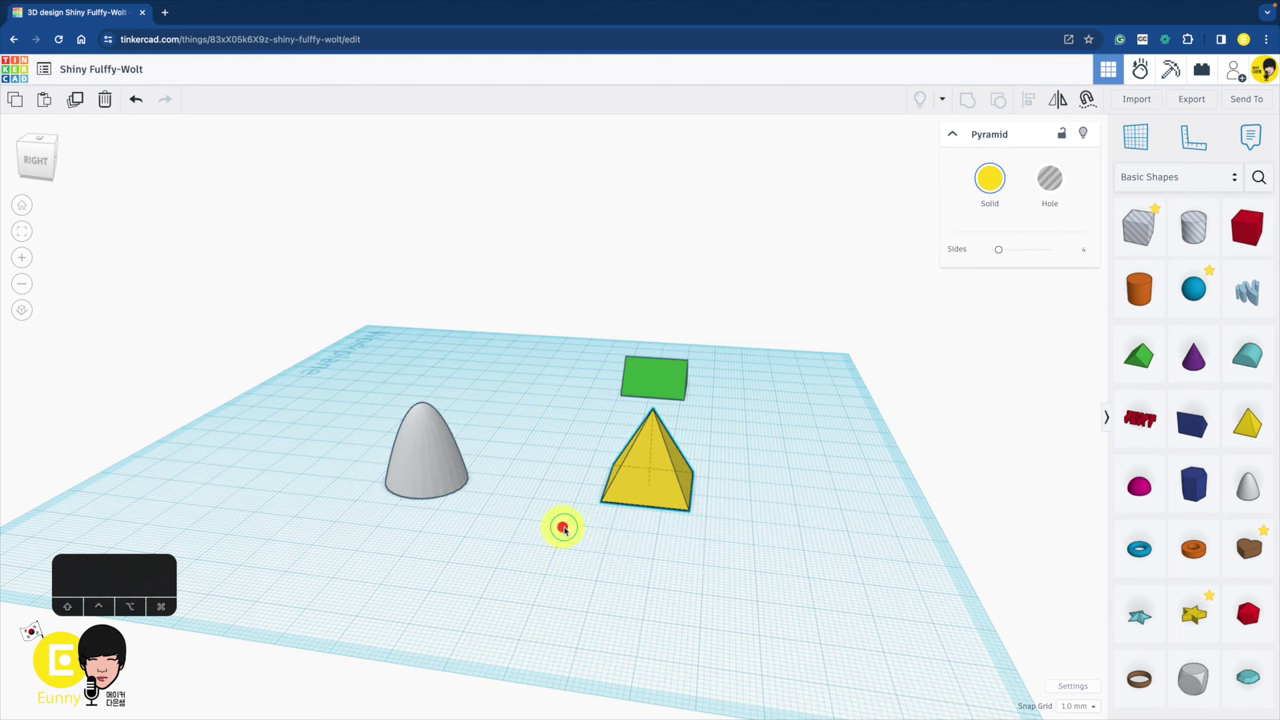
right_click_drag(562, 528, 687, 547)
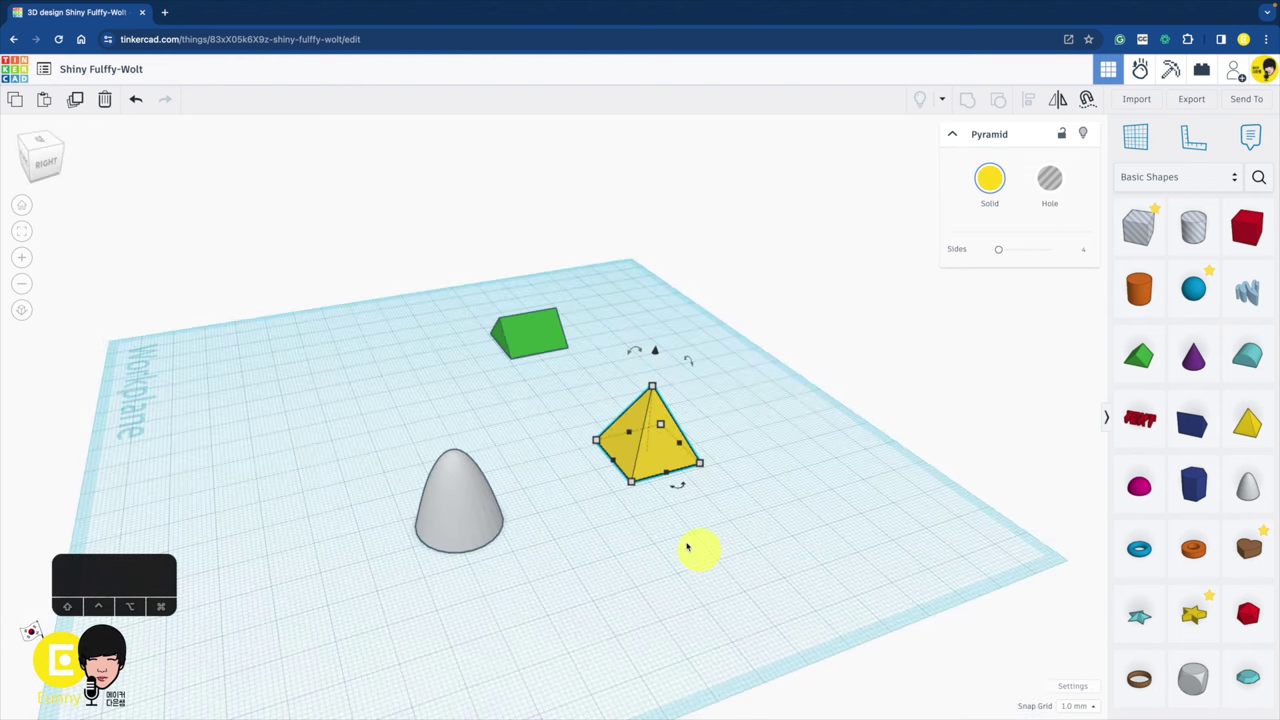
left_click(529, 337)
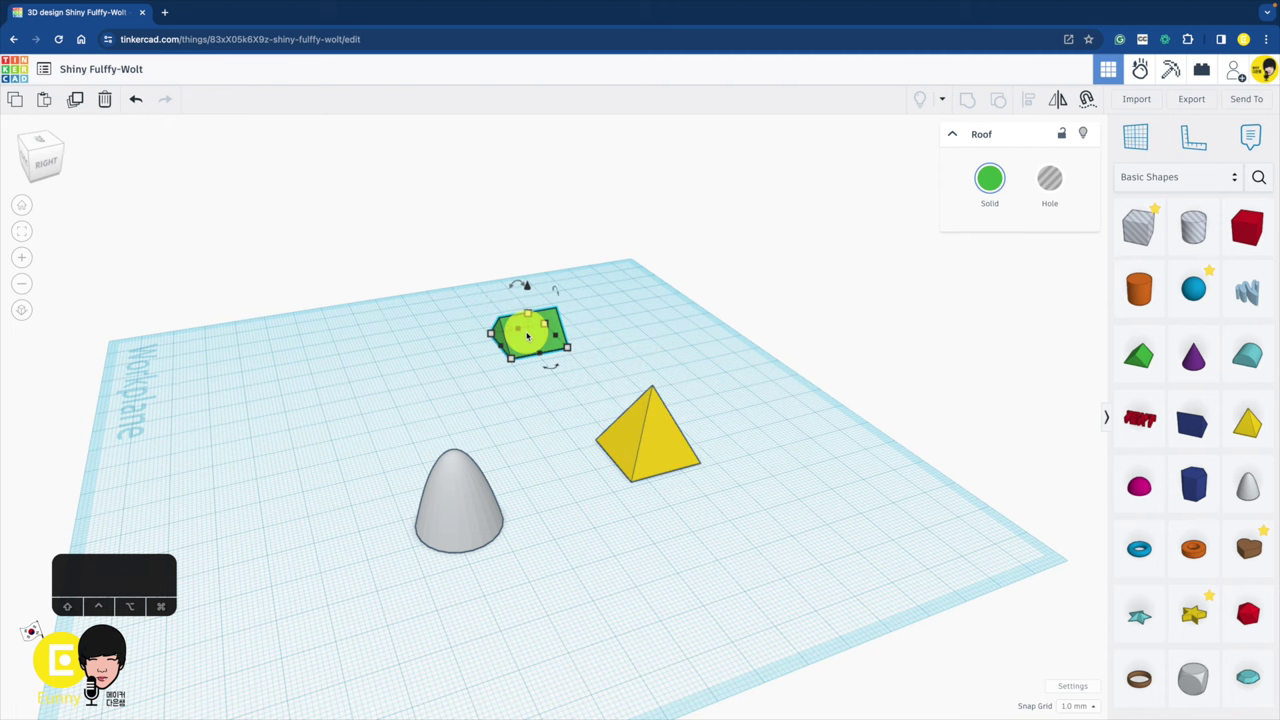
Rearrange the shapes by moving the pyramid about 52 mm and 45 mm across the workplane and repositioning the paraboloid and roof.
left_click(659, 447)
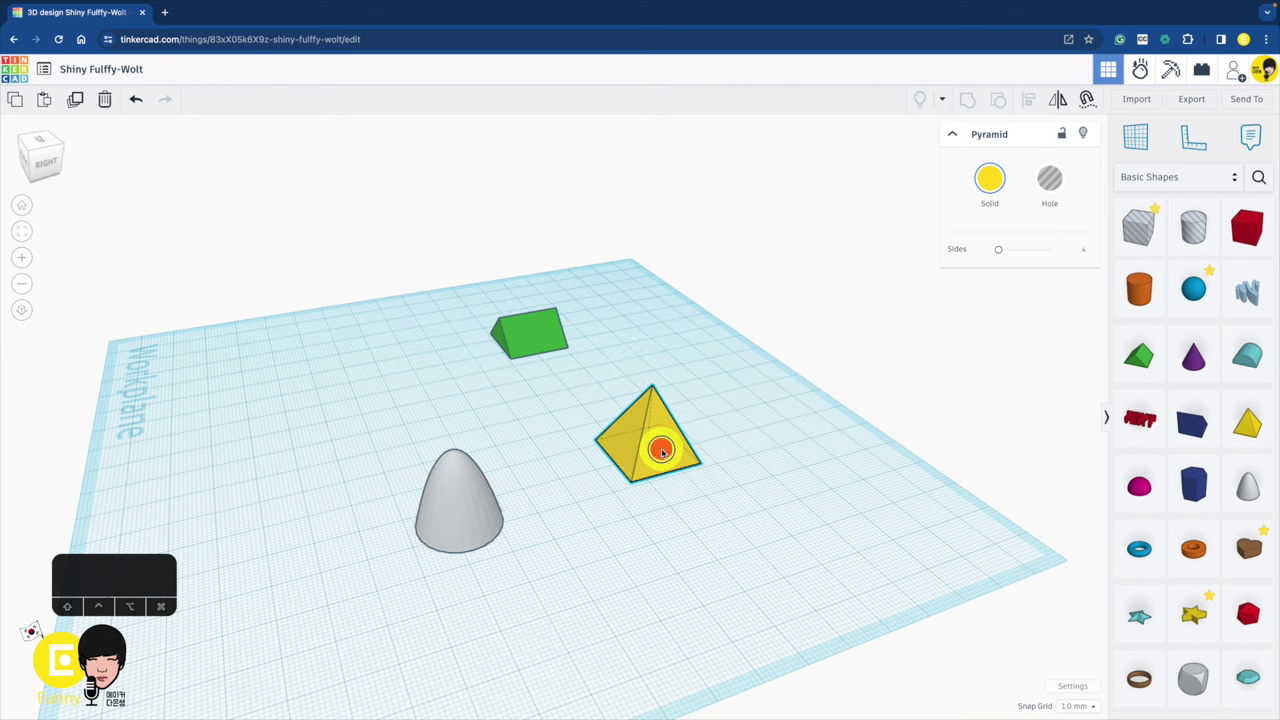
left_click_drag(661, 451, 412, 400)
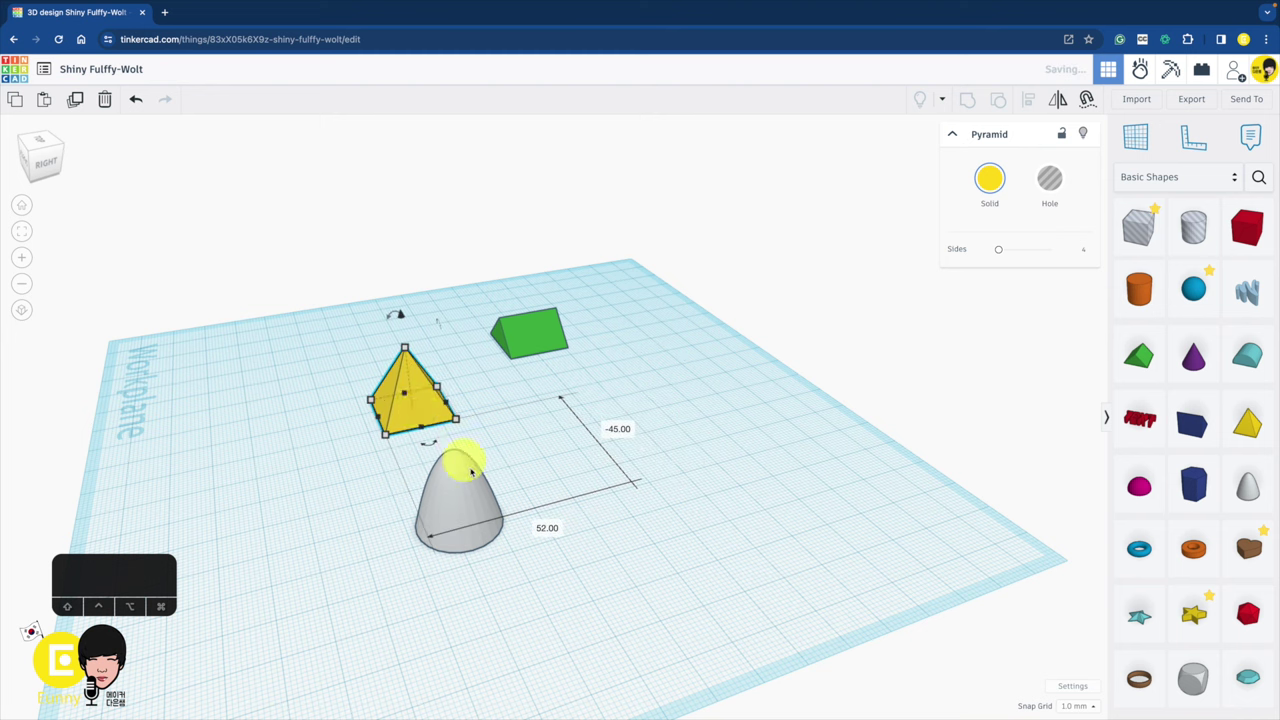
left_click_drag(451, 489, 742, 432)
left_click_drag(535, 335, 437, 530)
Move the pyramid about 54 mm backward and 5 mm right, and the paraboloid about 48 mm forward and 29 mm left.
right_click_drag(292, 473, 528, 507)
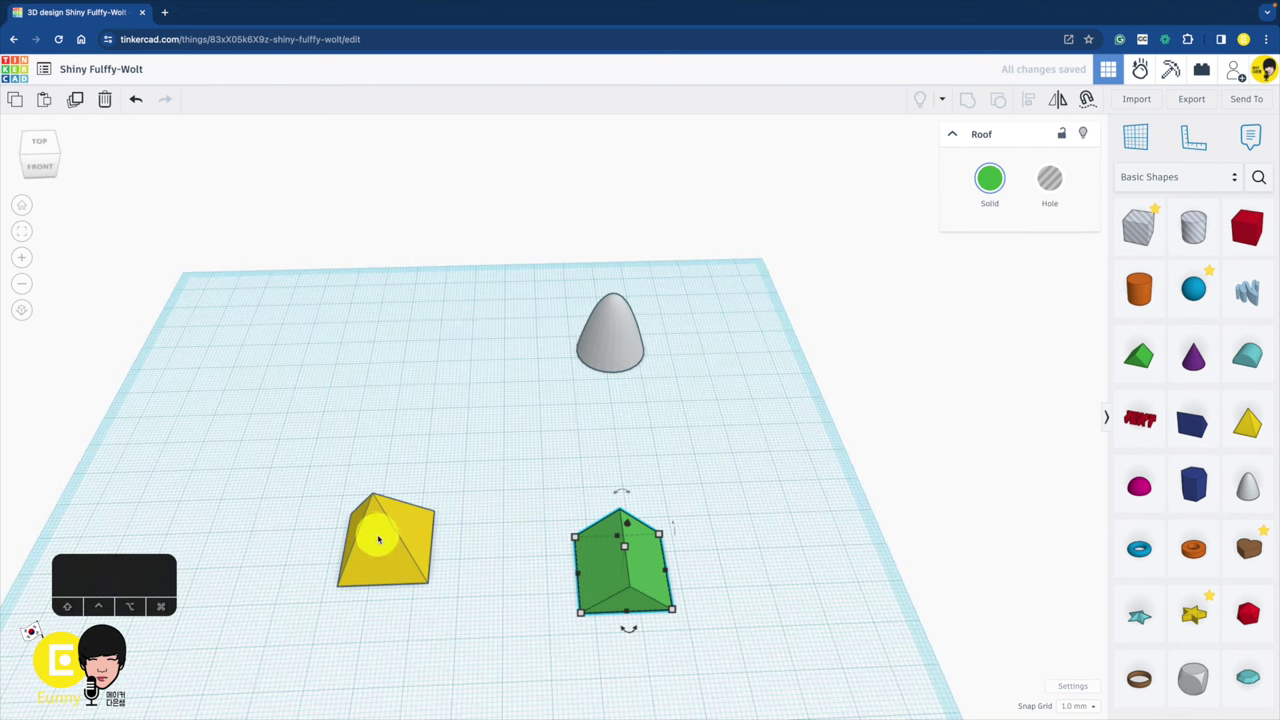
left_click_drag(378, 540, 426, 374)
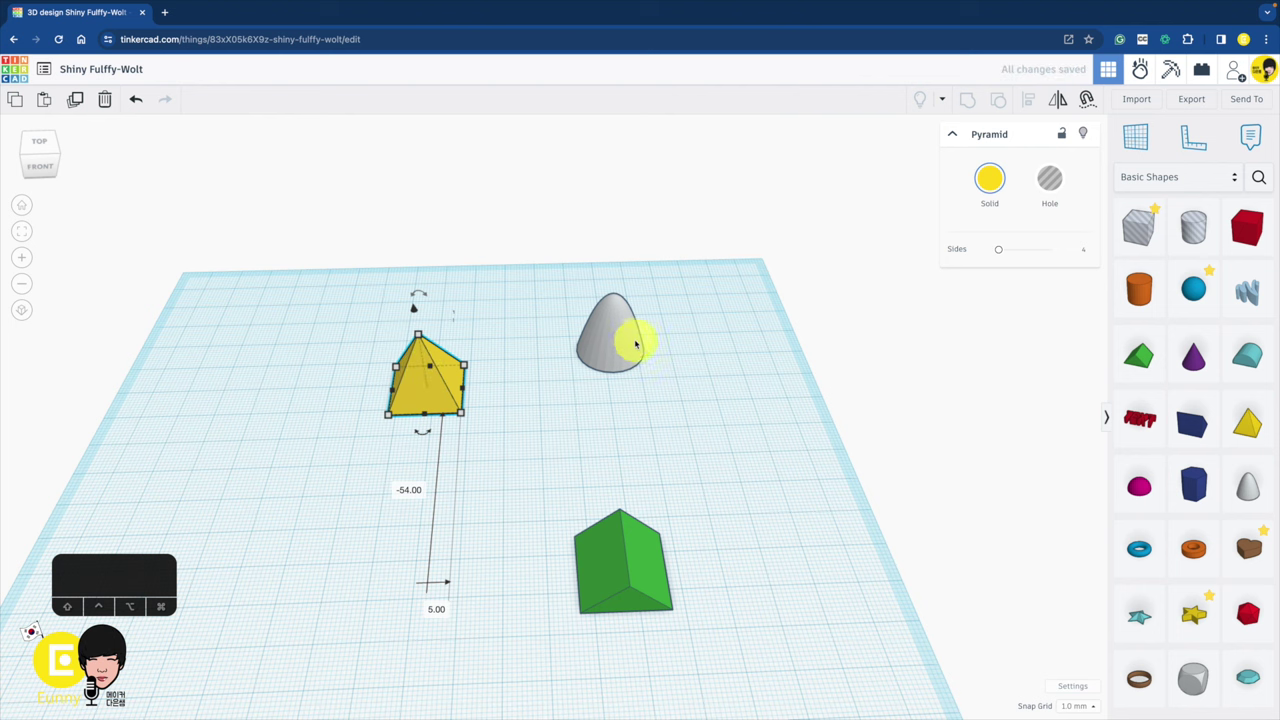
left_click_drag(623, 337, 527, 468)
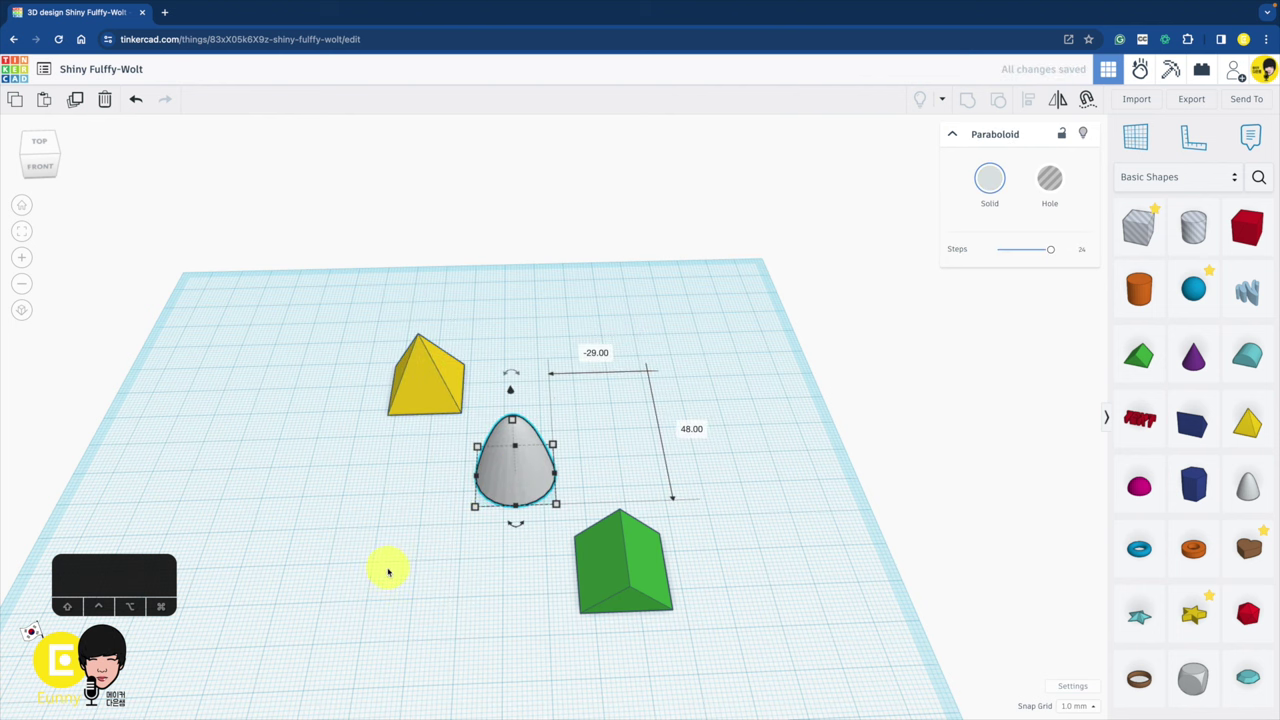
Move the roof to the left in front of the pyramid and bring the paraboloid about 44 mm forward.
middle_click_drag(388, 572, 518, 438)
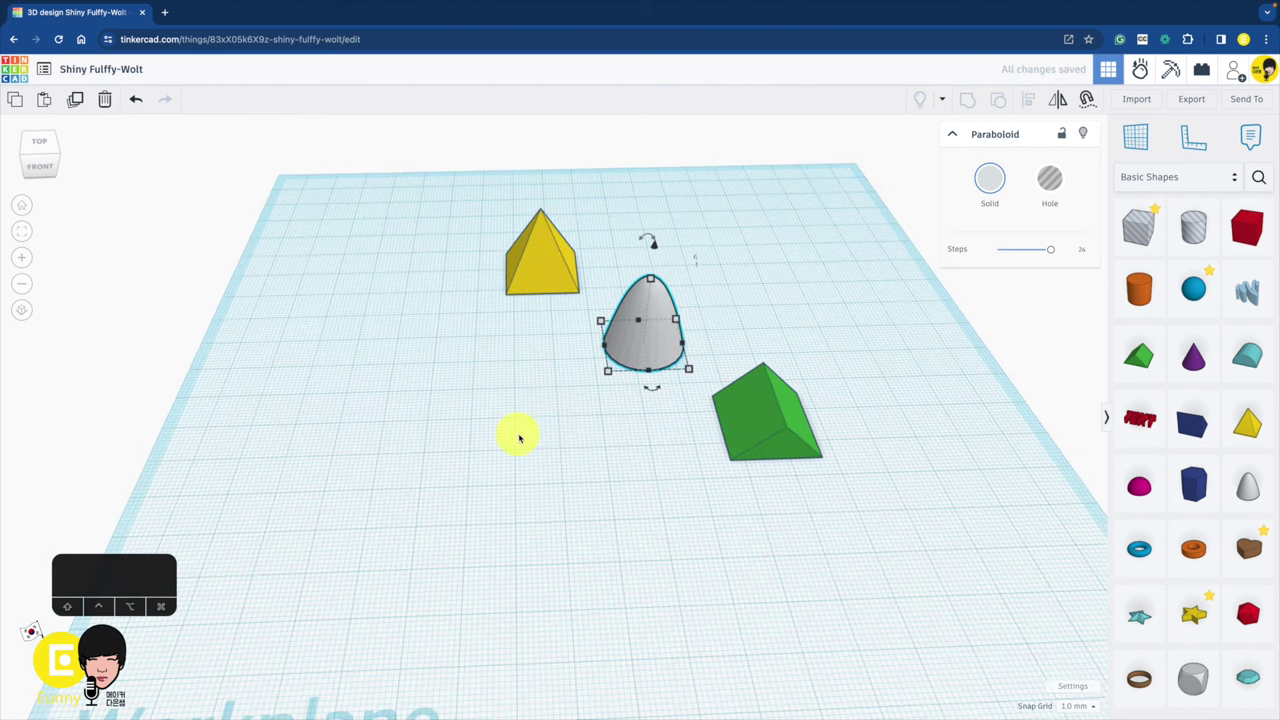
scroll(518, 438, "down", 4)
left_click_drag(673, 440, 466, 423)
left_click_drag(603, 374, 622, 455)
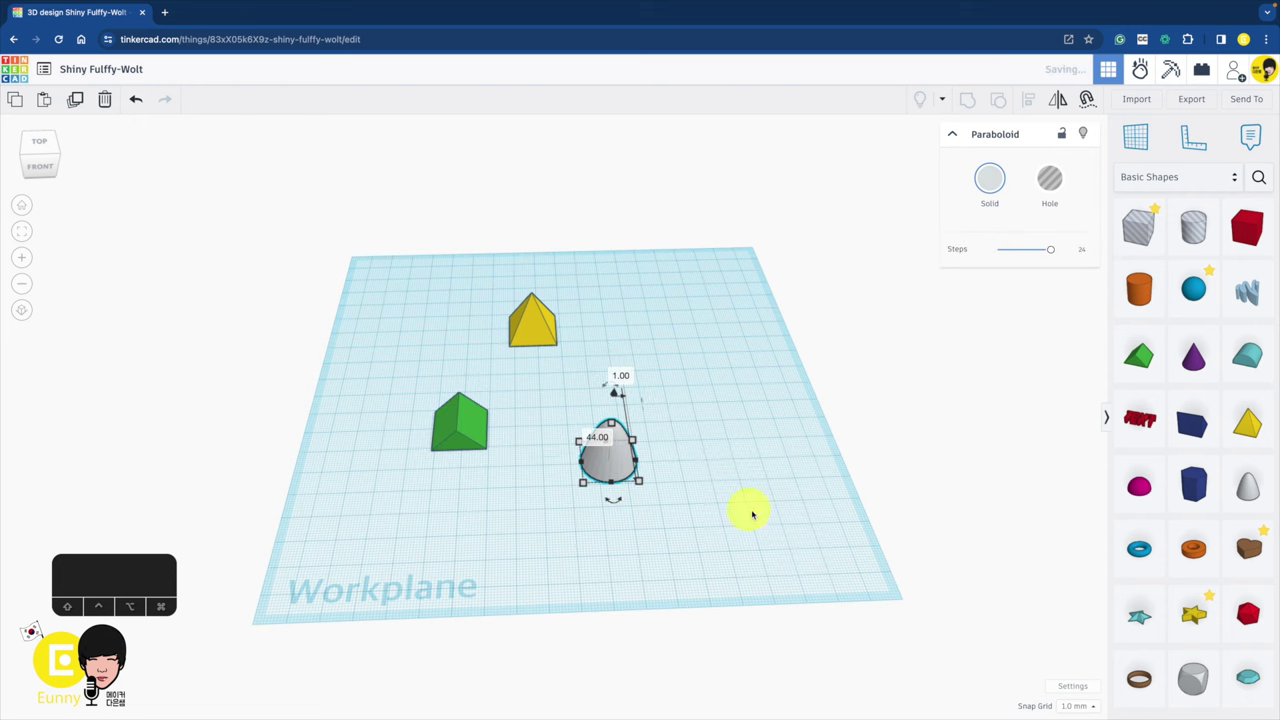
Raise the paraboloid straight up so it floats above the workplane, working from a front view.
right_click_drag(746, 509, 760, 427)
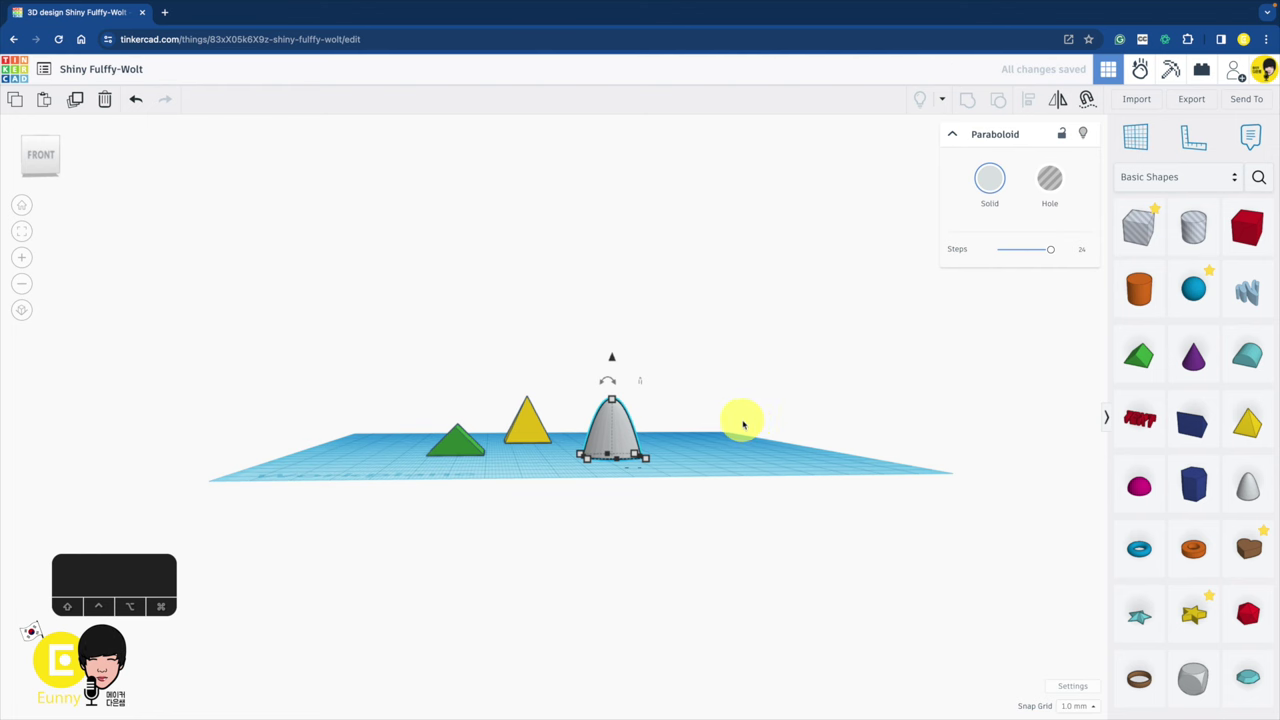
scroll(737, 433, "up", 5)
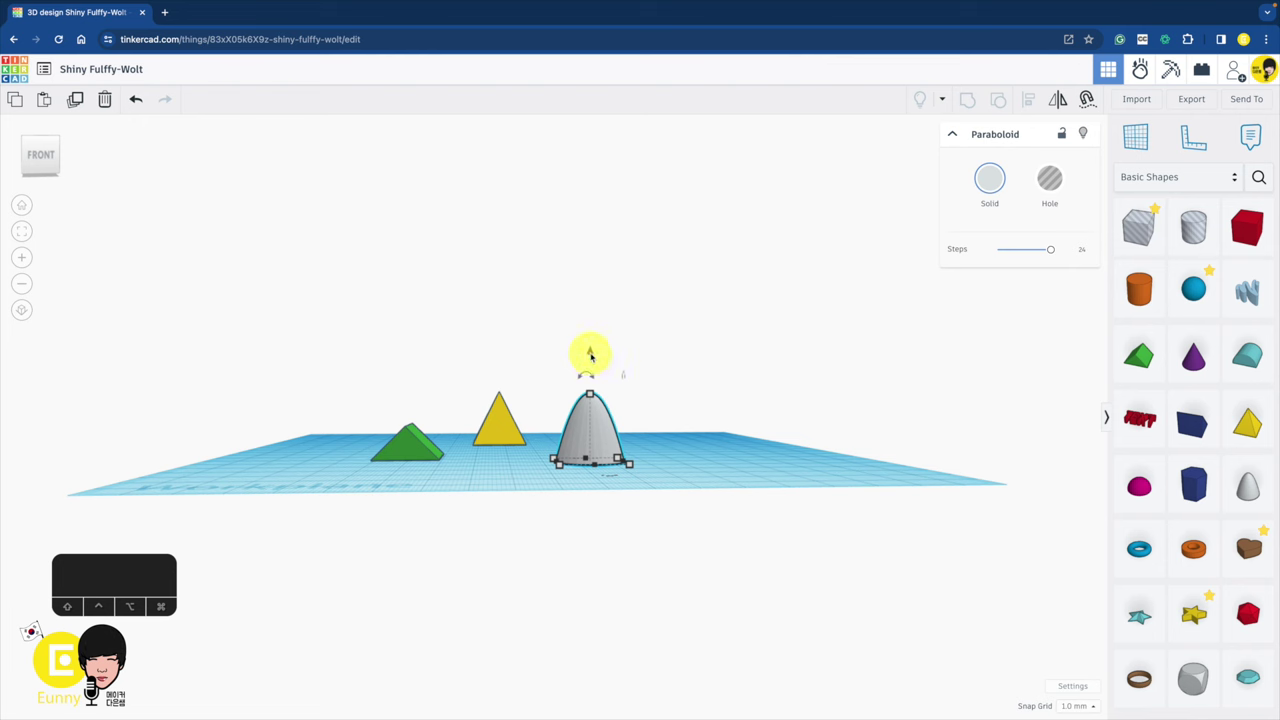
left_click_drag(590, 354, 592, 233)
left_click(398, 435)
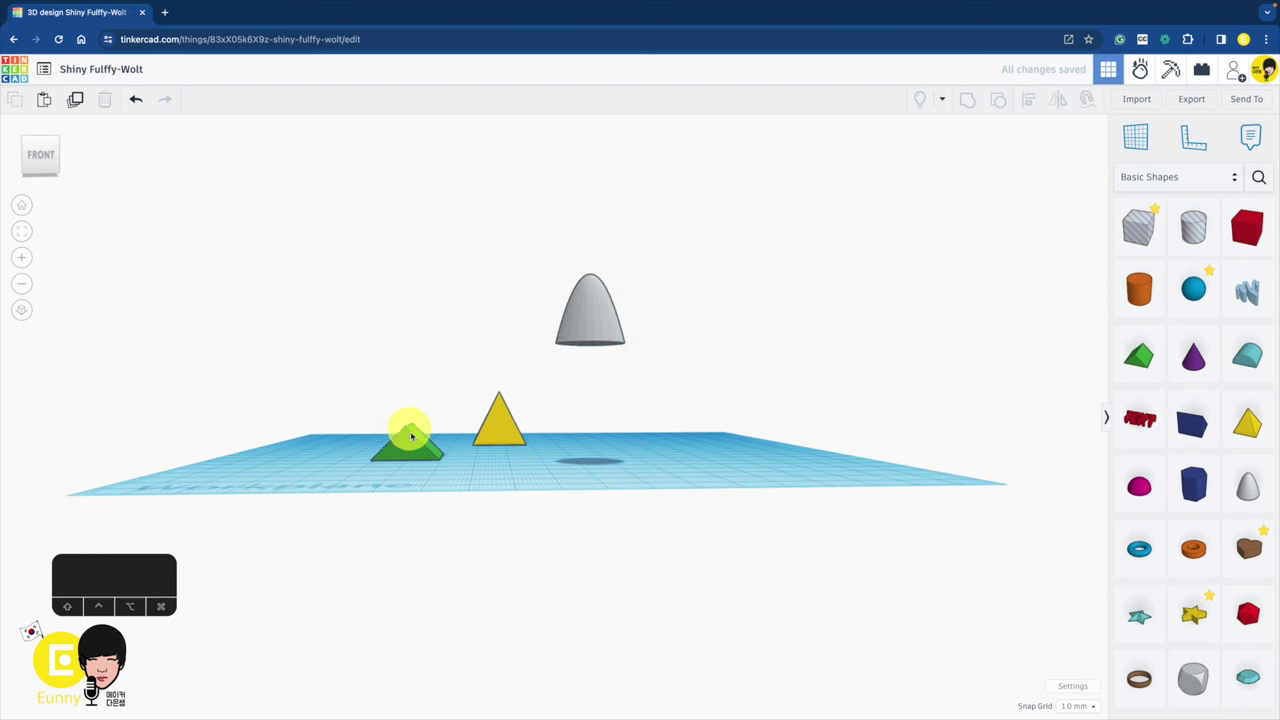
Lower the green roof beneath the workplane and raise the yellow pyramid above it.
left_click_drag(408, 388, 412, 512)
left_click(506, 428)
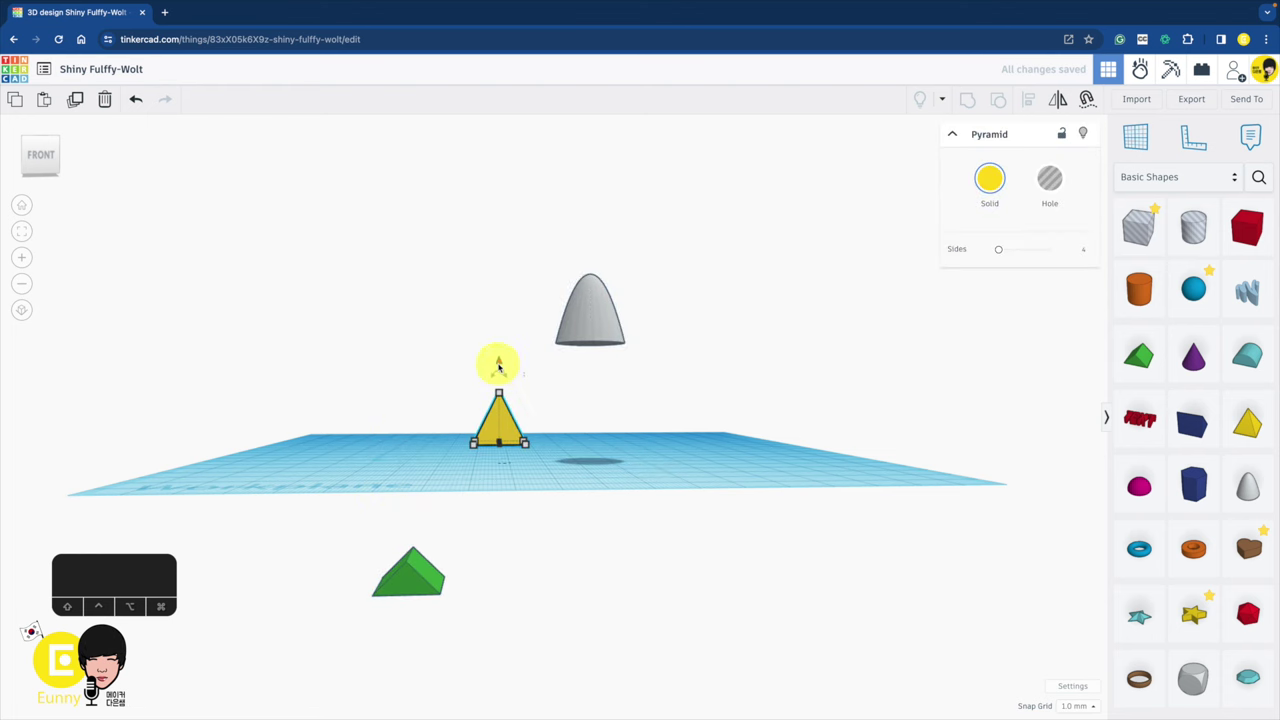
left_click_drag(499, 365, 489, 277)
Place a cone on the workplane and lower it 38 mm below the surface.
right_click_drag(400, 330, 665, 477)
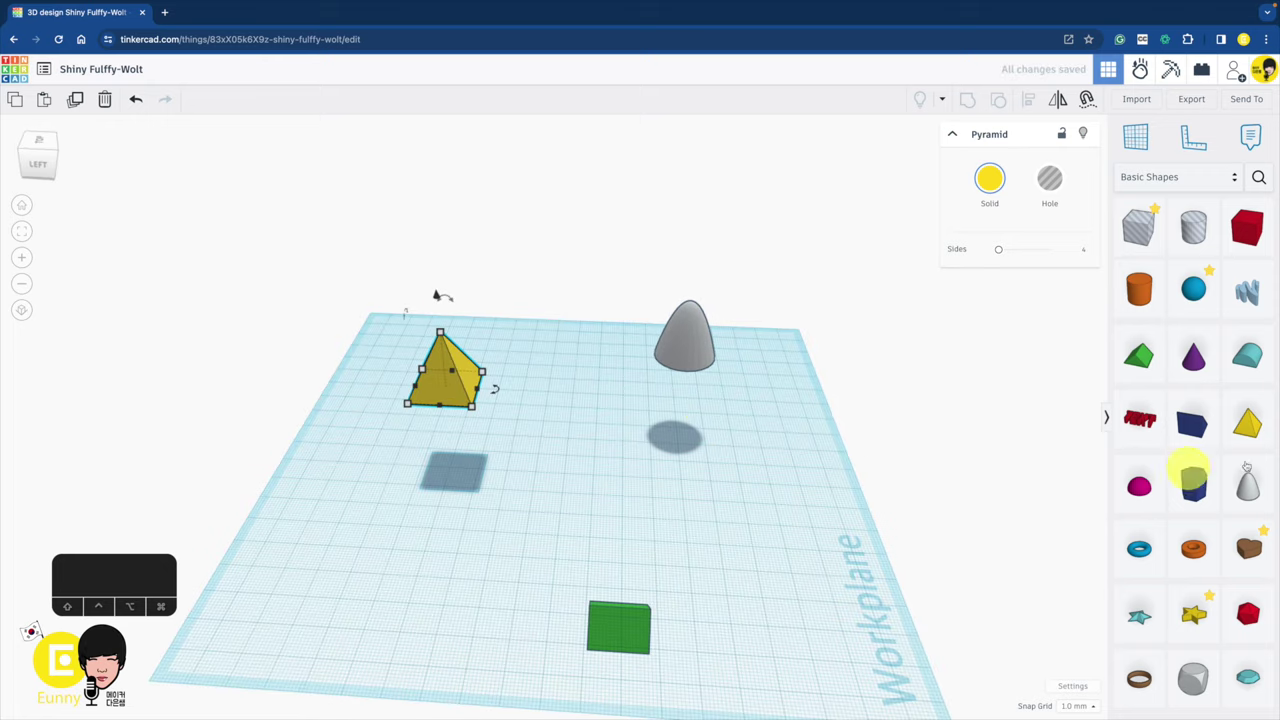
left_click_drag(1193, 358, 718, 495)
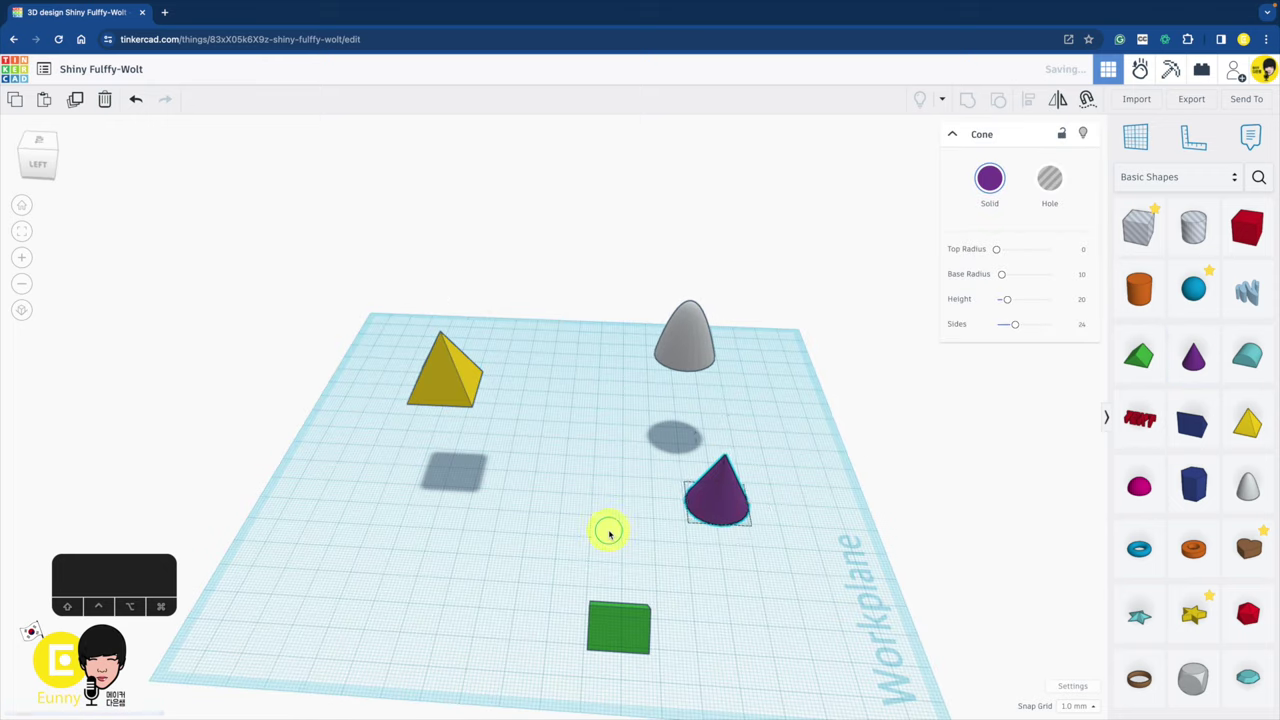
right_click_drag(609, 531, 749, 489)
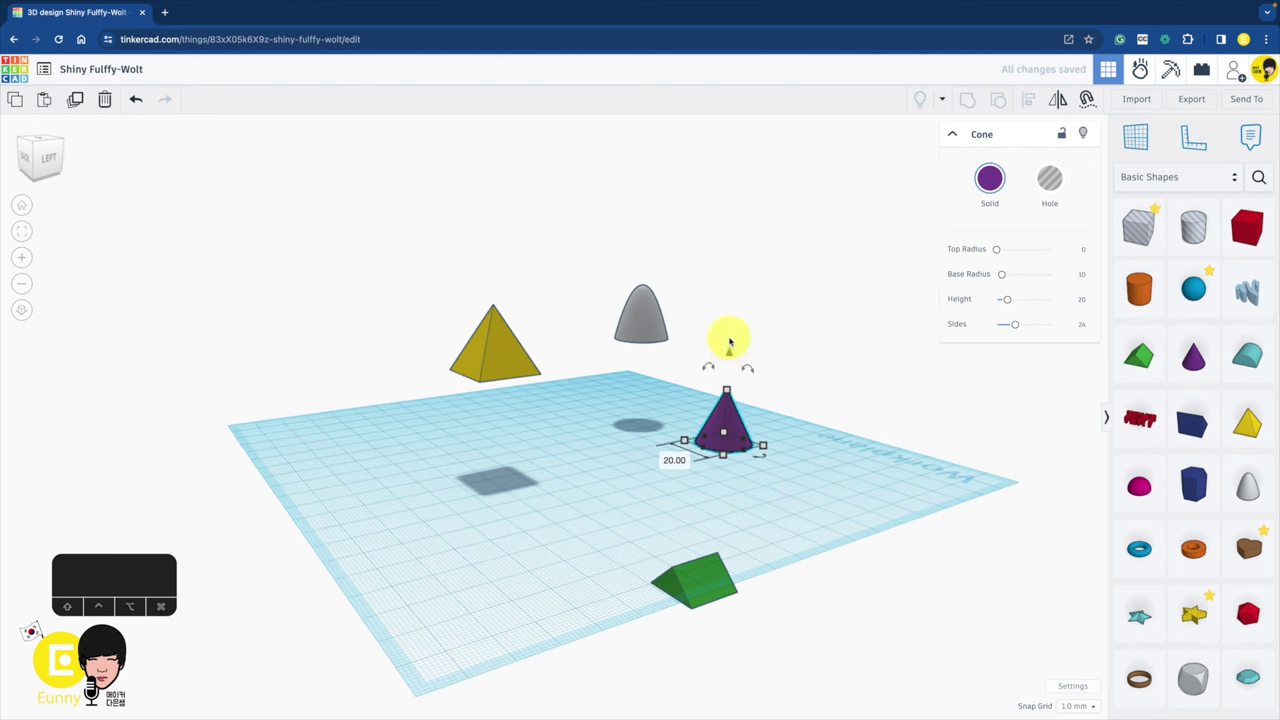
left_click_drag(730, 354, 740, 457)
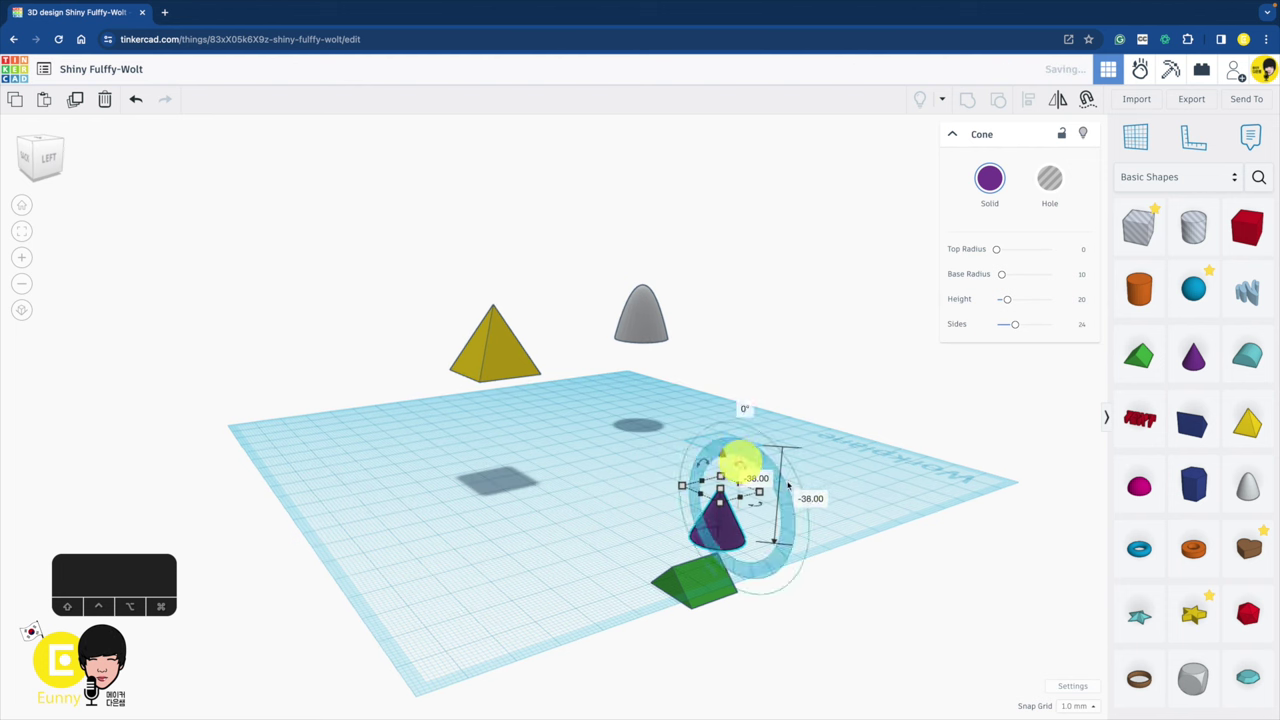
Place a second roof in front of the paraboloid and a second cone to its right on the workplane.
right_click_drag(930, 515, 680, 518)
right_click_drag(809, 526, 620, 548)
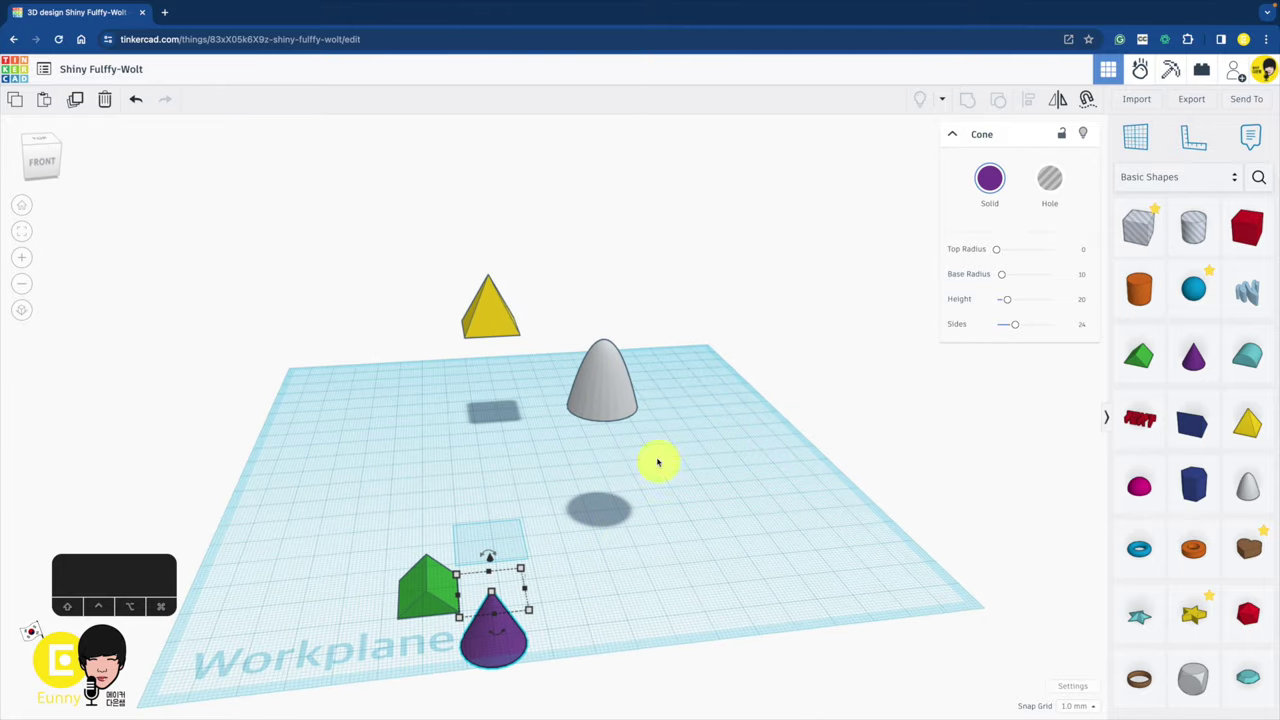
left_click_drag(1145, 365, 603, 495)
left_click_drag(1183, 360, 677, 458)
left_click(747, 568)
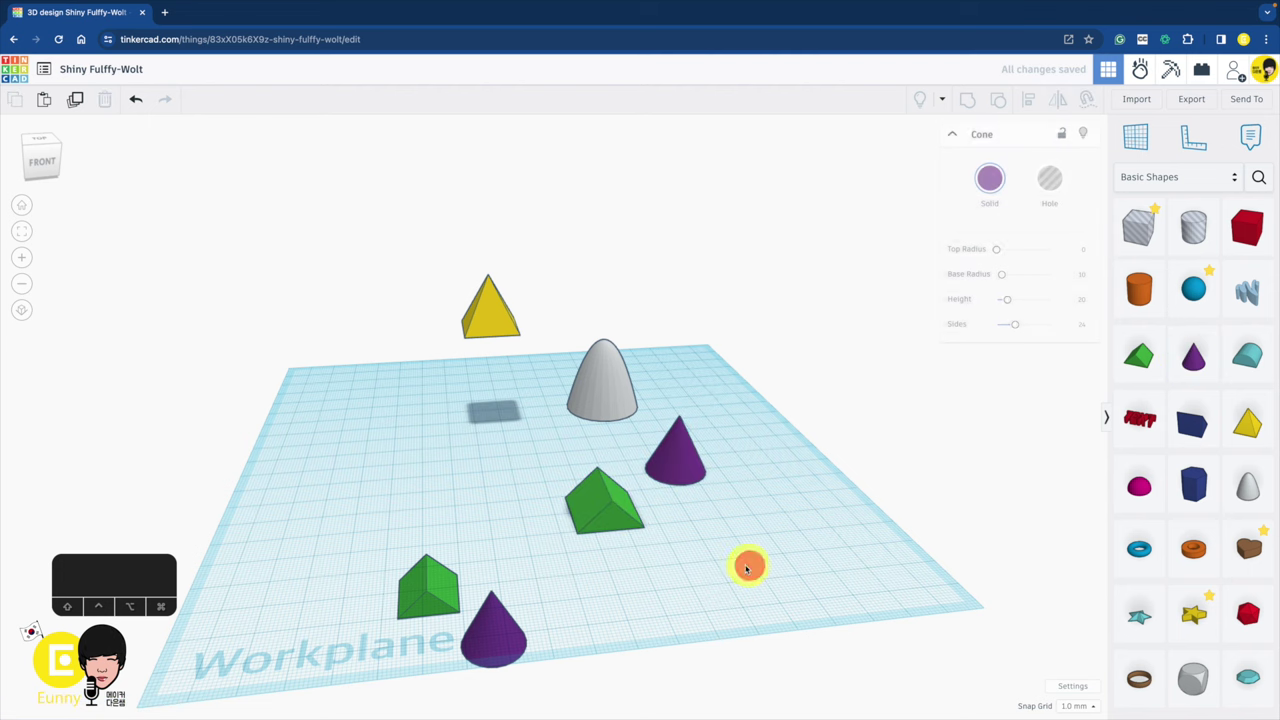
Nudge the second roof to the left along the workplane in 1 mm increments.
left_click(610, 514)
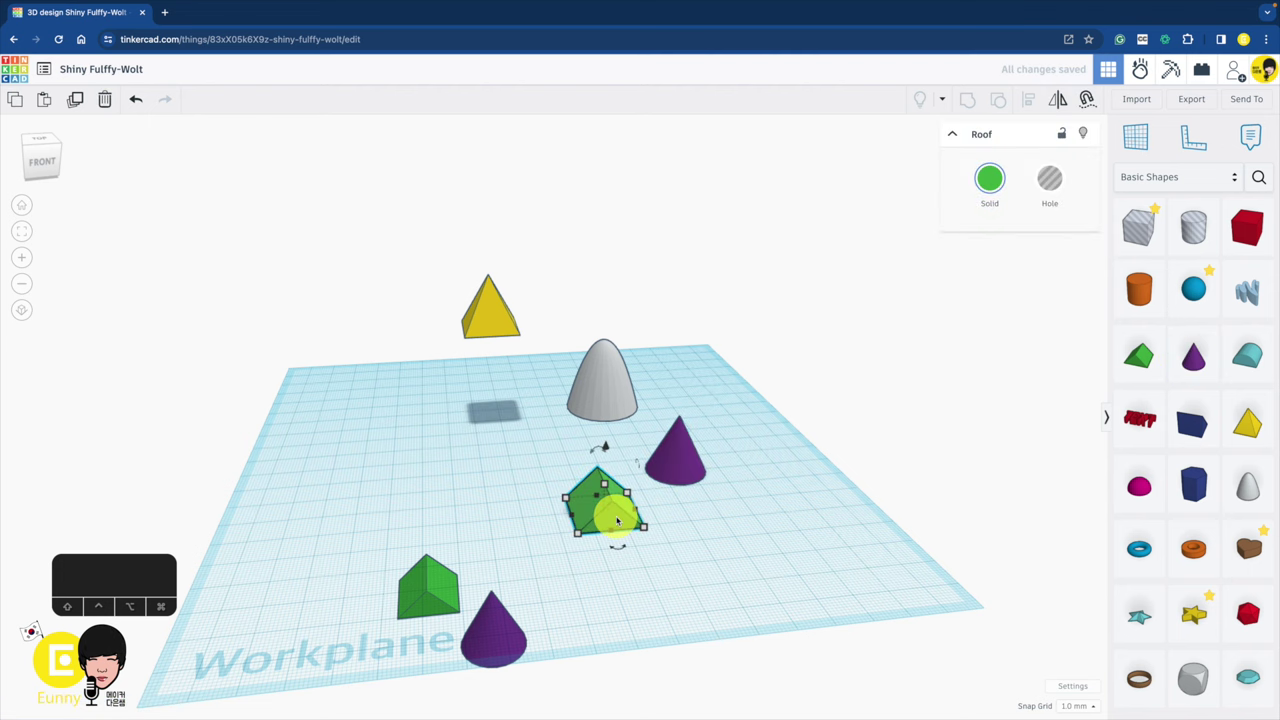
key("Left")
key("Left")
key("Left")
key("Left")
key("Left")
key("Left")
key("Left")
key("Left")
key("Left")
key("Left")
key("Left")
key("Left")
key("Left")
key("Left")
key("Left")
key("Left")
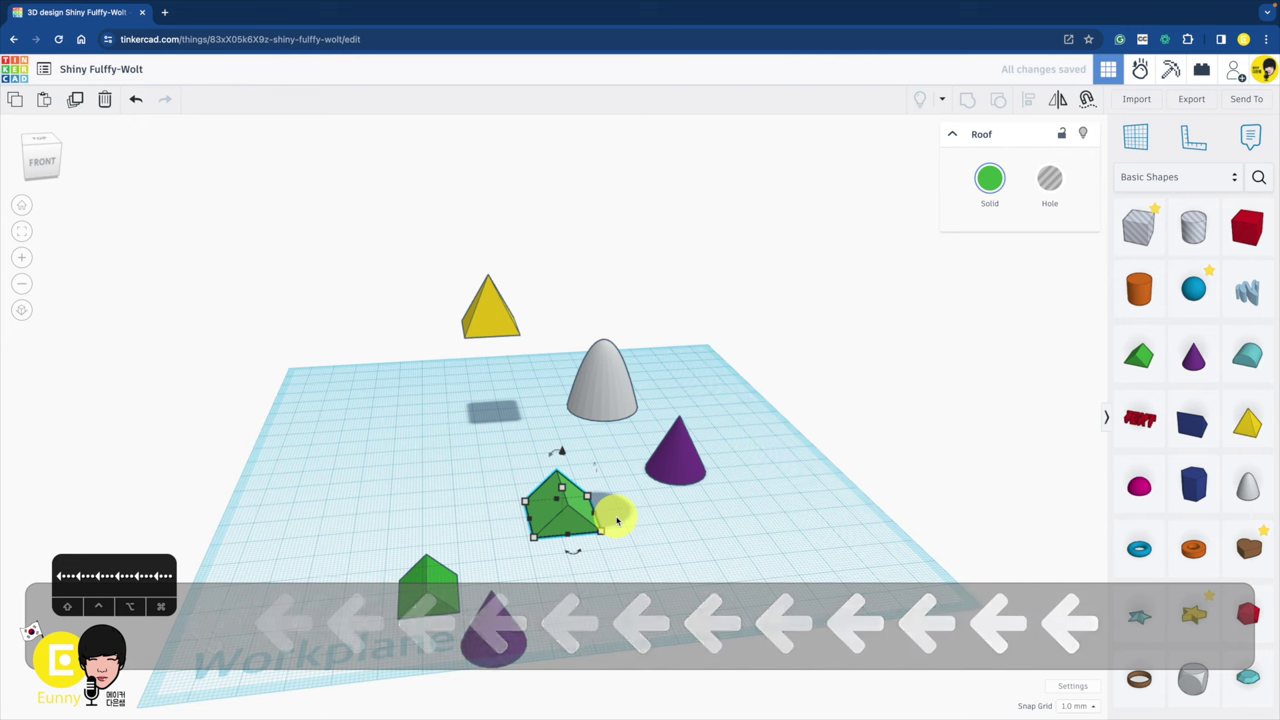
Nudge the second roof backward on the workplane in 1 mm increments.
key("Up")
key("Up")
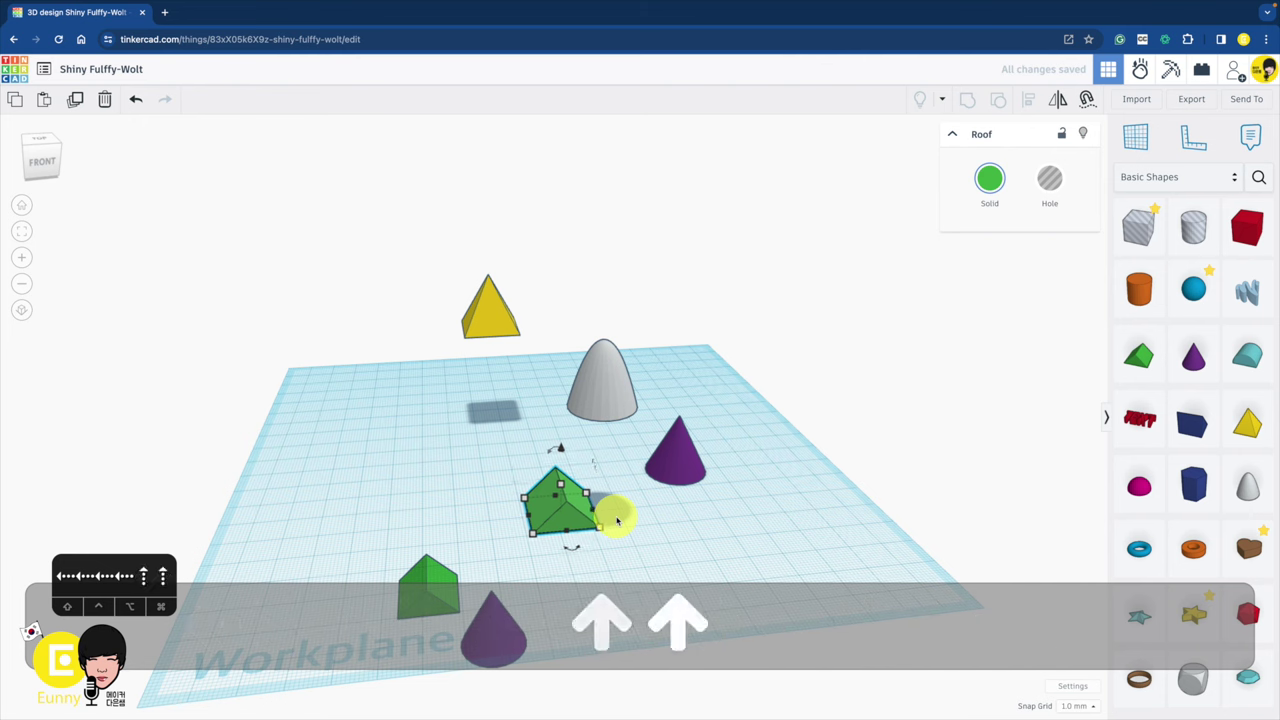
key("Up")
key("Up")
key("Up")
key("Up")
key("Up")
key("Up")
key("Up")
key("Up")
key("Up")
key("Up")
key("Up")
key("Up")
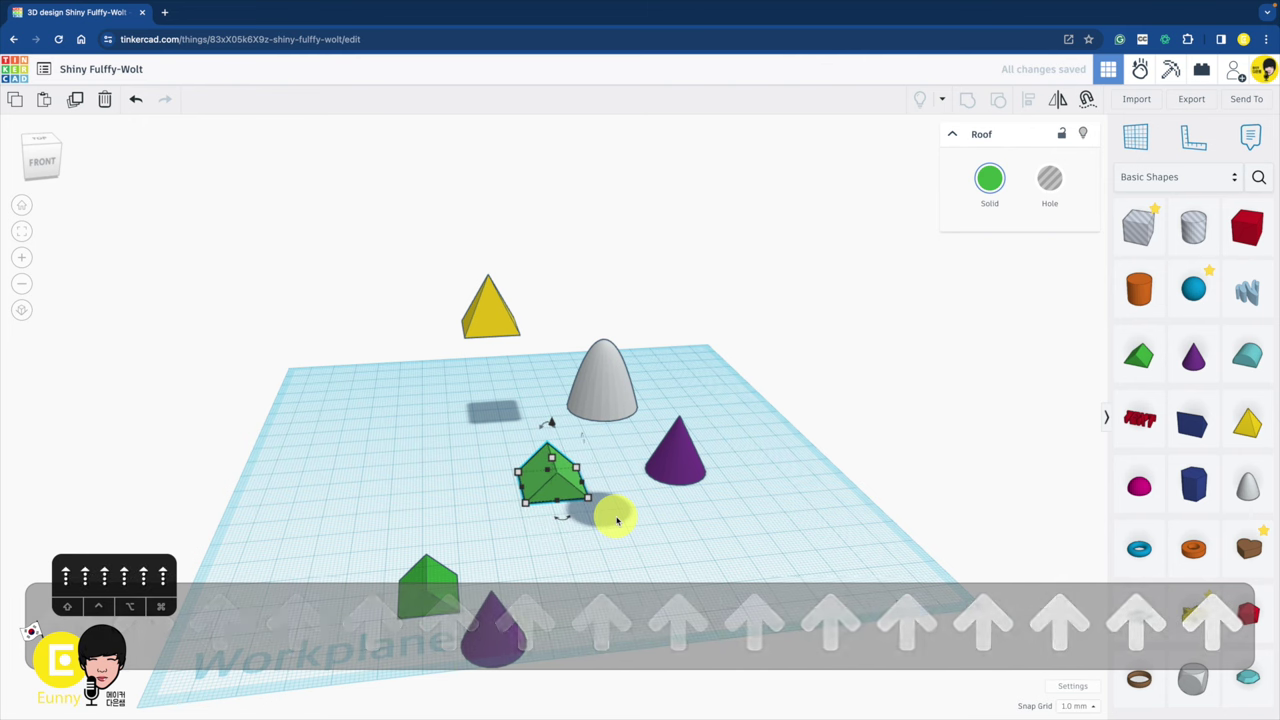
Nudge the second cone forward on the workplane in 1 mm increments.
left_click(675, 481)
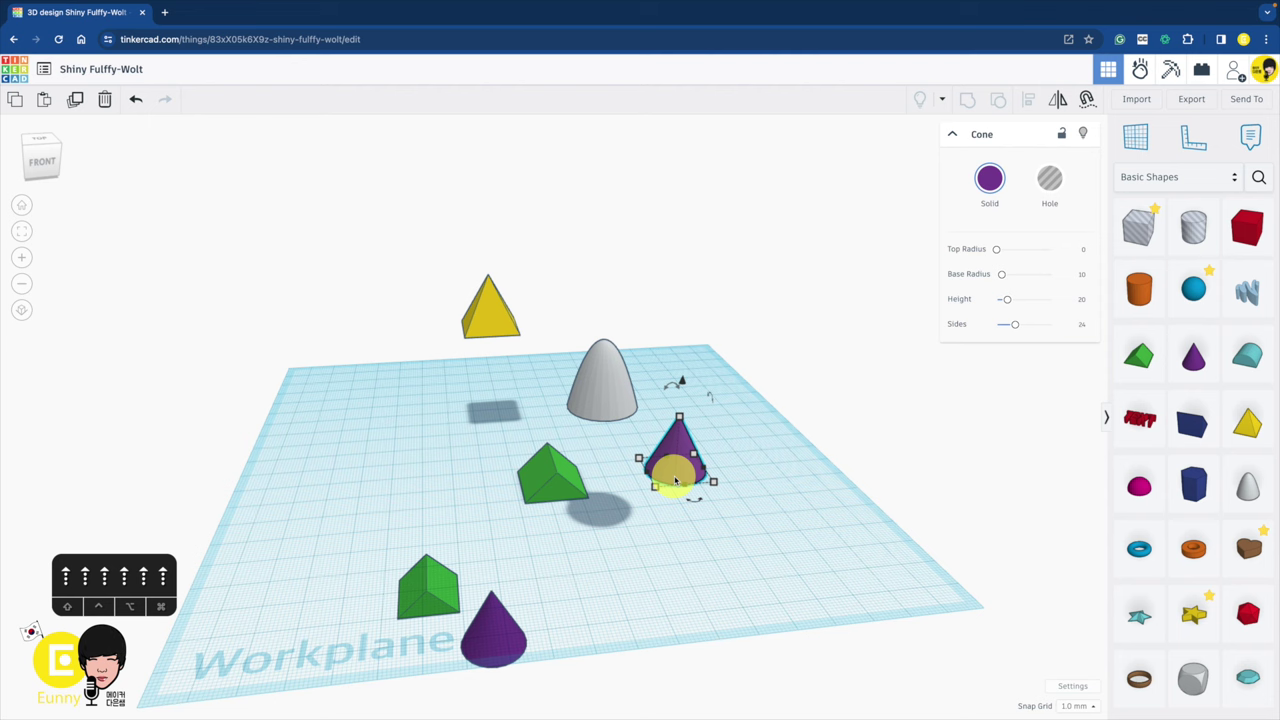
key("Down")
key("Down")
key("Down")
key("Down")
key("Down")
key("Down")
key("Down")
key("Down")
key("Down")
key("Down")
key("Down")
key("Down")
key("Down")
key("Down")
key("Down")
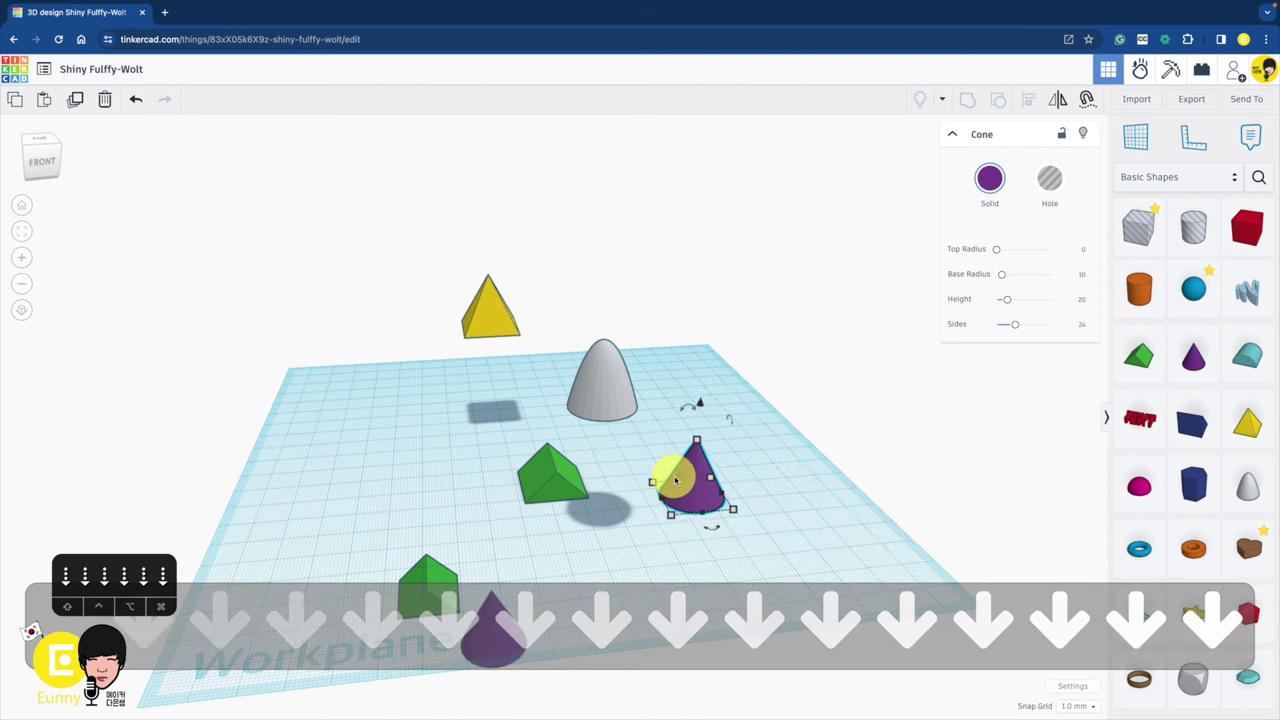
key("Down")
key("Down")
Nudge the second cone to the right along the workplane in 1 mm increments.
key("Right")
key("Right")
key("Right")
key("Right")
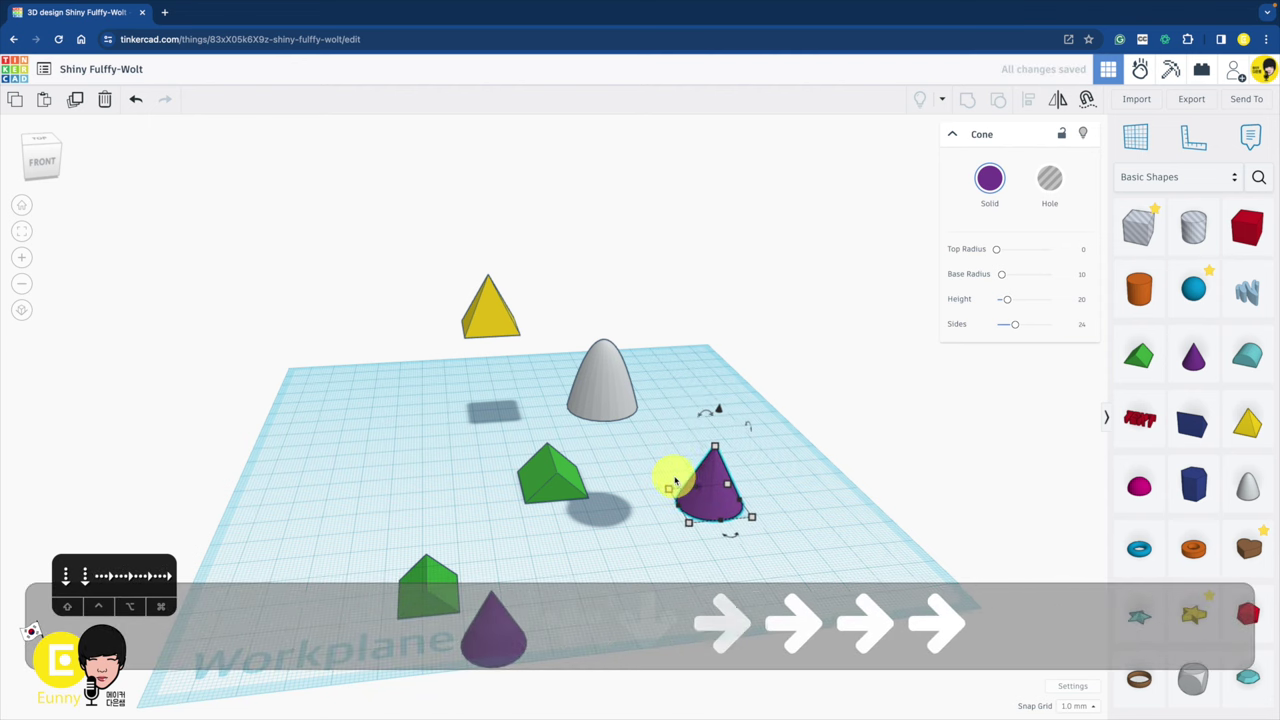
key("Right")
key("Right")
key("Right")
key("Right")
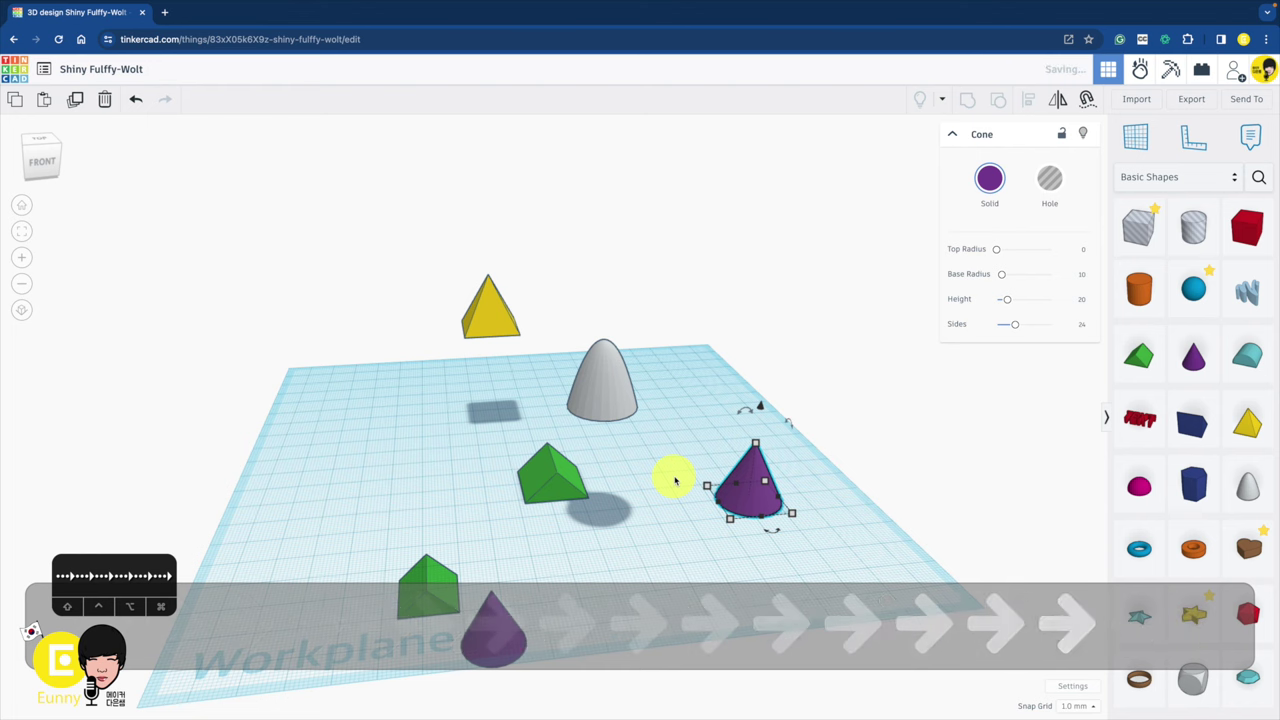
Raise the second cone step by step so it floats above the workplane, working from a front view.
right_click_drag(626, 531, 590, 505)
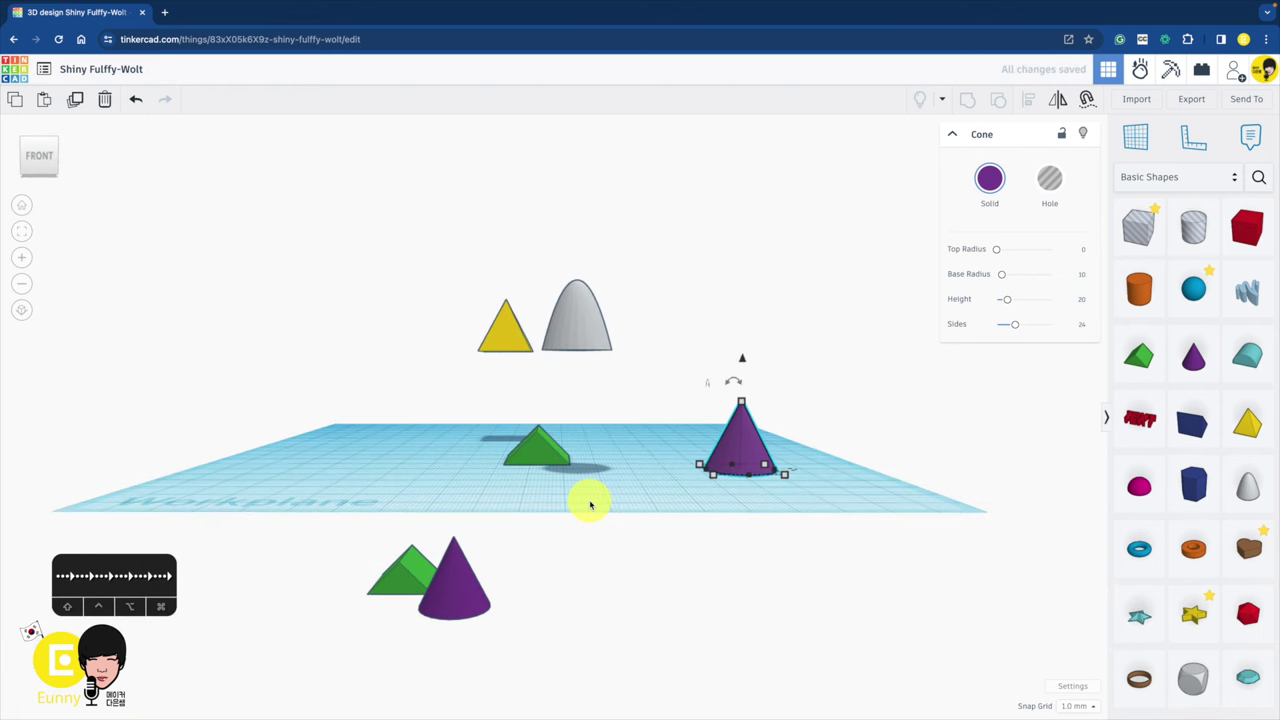
key("super+Up")
key("super+Up")
key("super+Up")
key("super+Up")
key("super+Up")
key("super+Up")
key("super+Up")
key("super+Up")
key("super+Up")
key("super+Up")
key("super+Up")
key("super+Up")
key("super+Up")
key("super+Up")
key("super+Up")
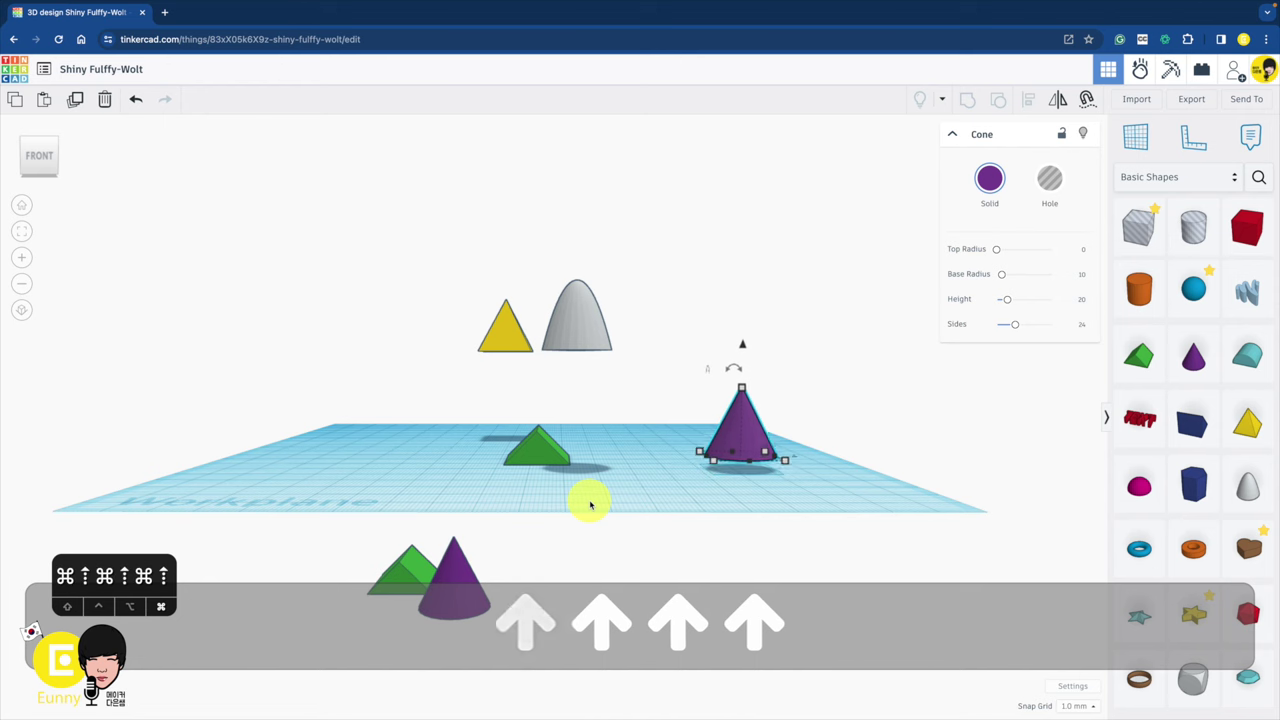
Lower the second roof step by step until it sits beneath the workplane.
left_click(532, 460)
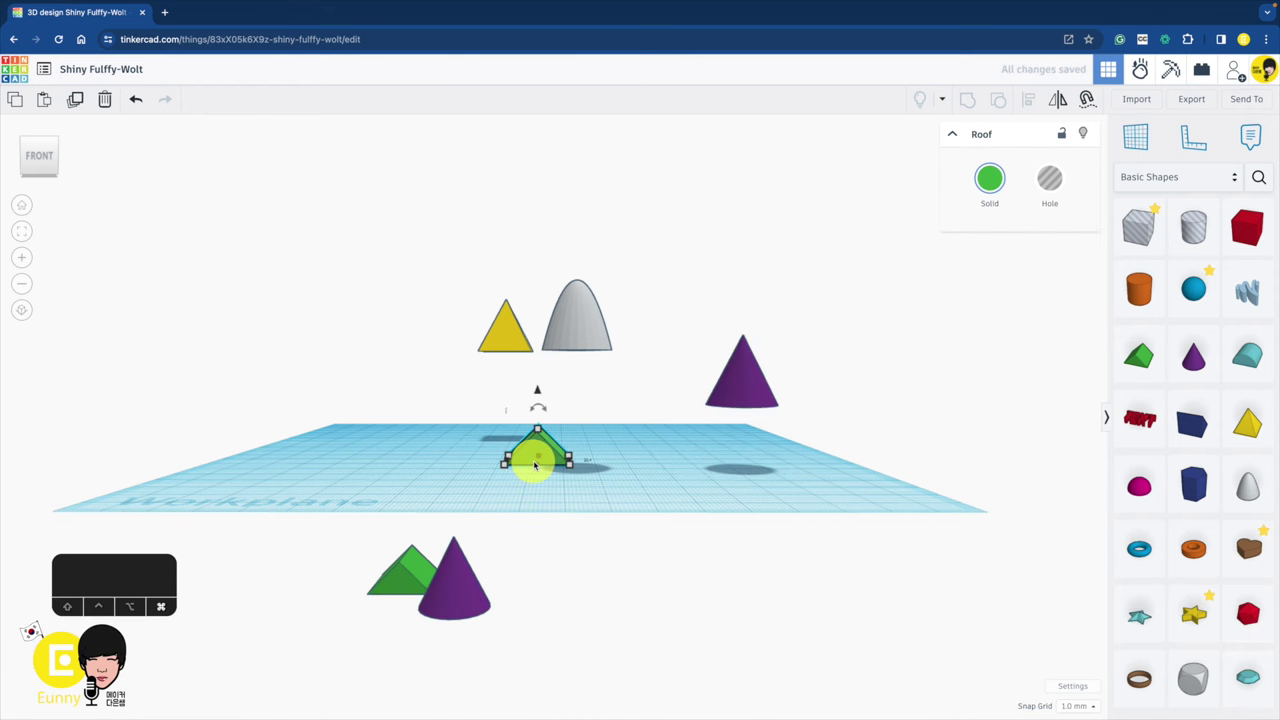
key("super+Down")
key("super+Down")
key("super+Down")
key("super+Down")
key("super+Down")
key("super+Down")
key("super+Down")
key("super+Down")
key("super+Down")
key("super+Down")
key("super+Down")
key("super+Down")
key("super+Down")
key("super+Down")
key("super+Down")
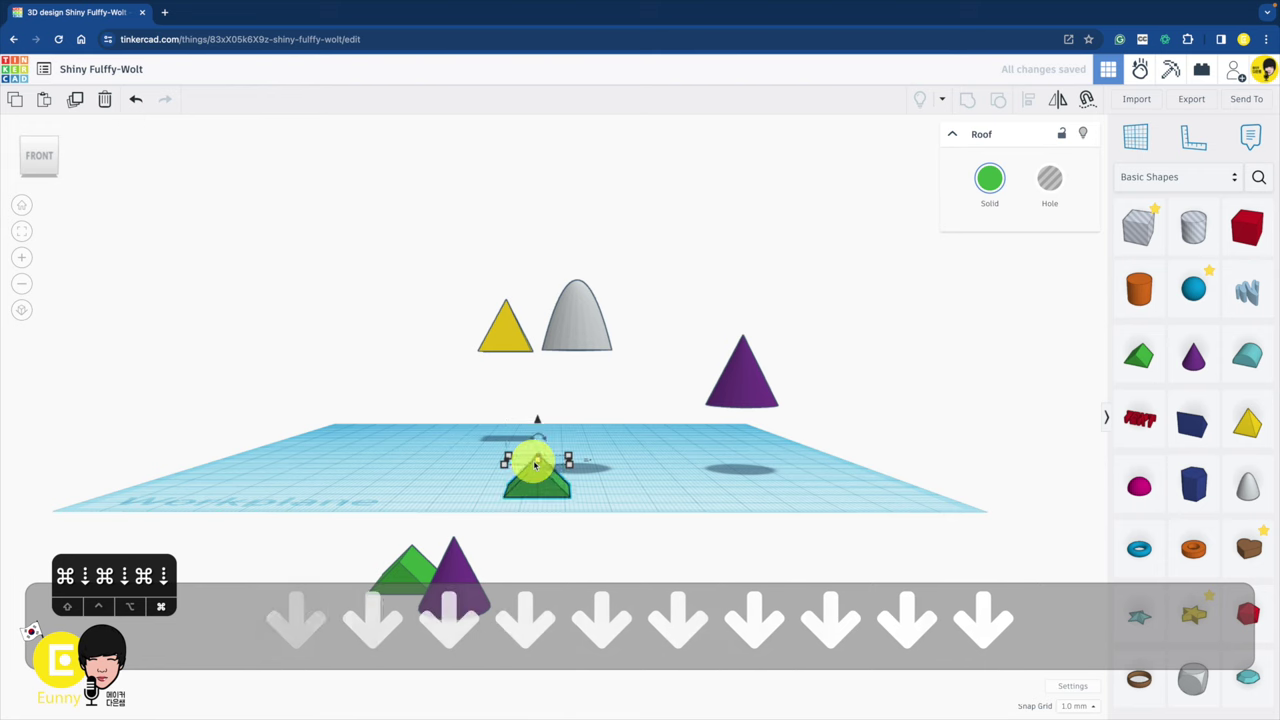
key("super+Down")
key("super+Down")
key("super+Down")
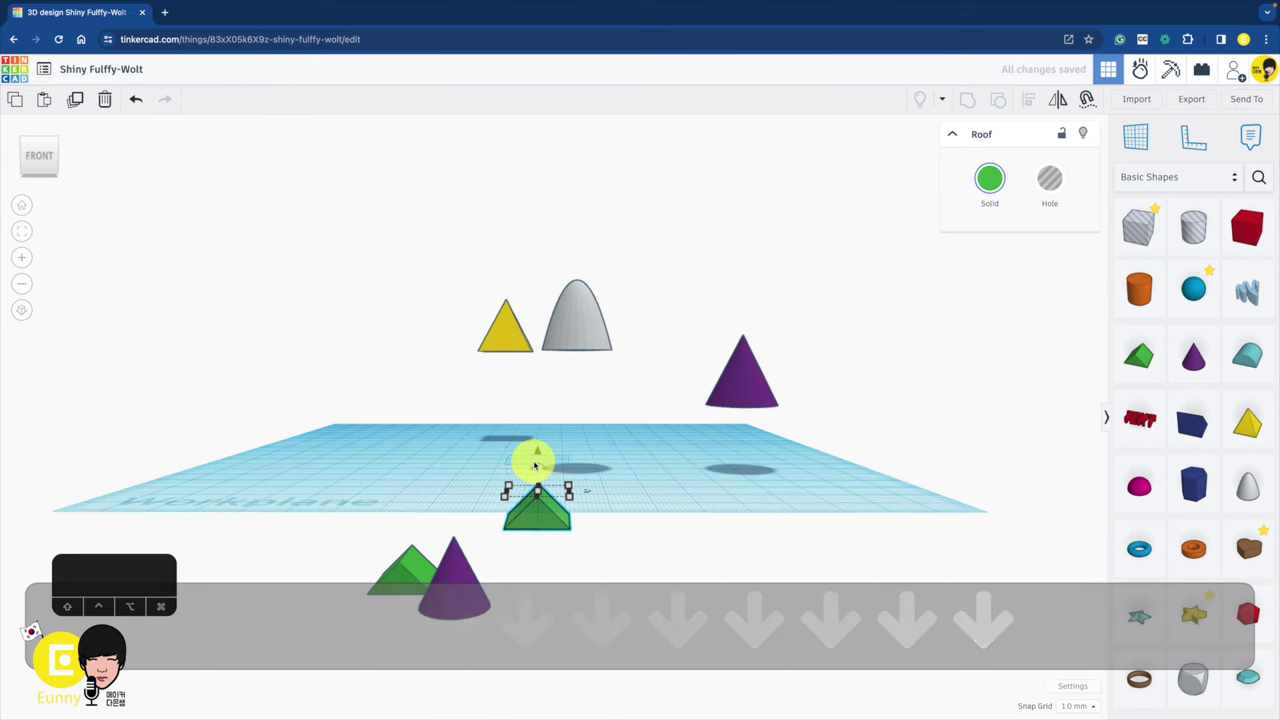
Nudge the floating paraboloid 1 mm to the right and back to the left.
right_click_drag(522, 461, 628, 338)
left_click(628, 338)
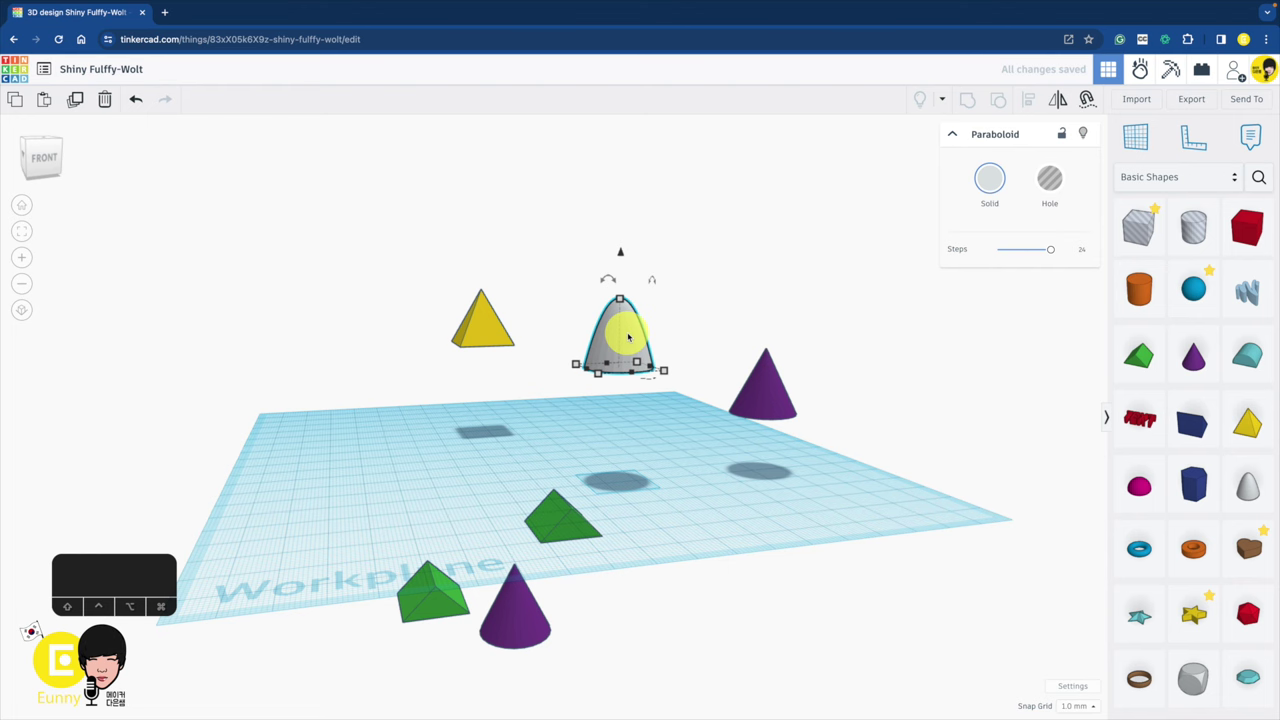
key("Right")
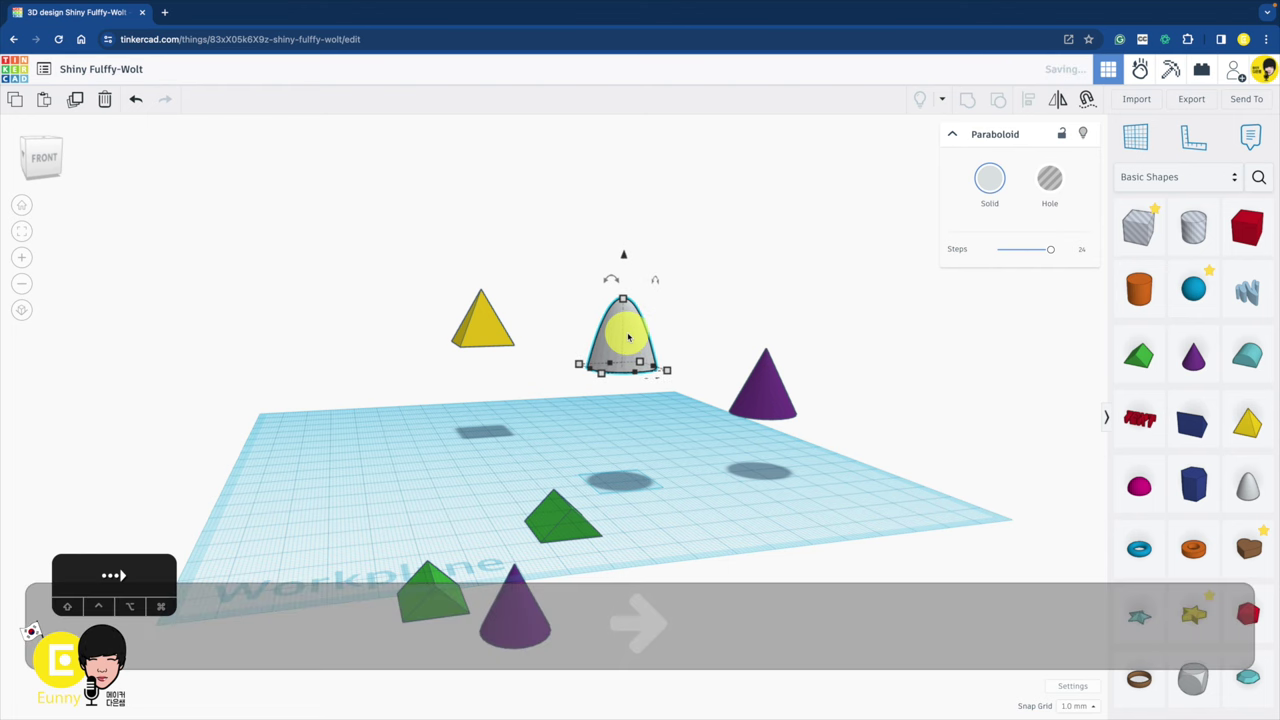
key("Left")
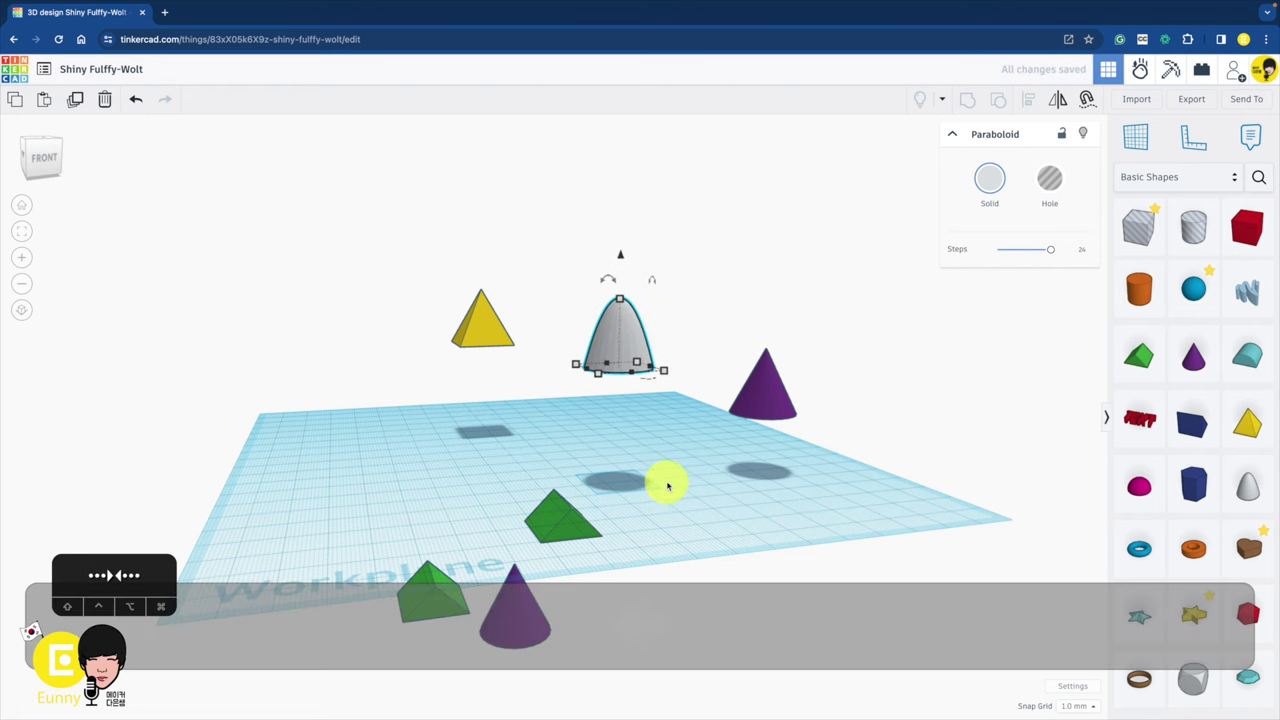
right_click_drag(666, 483, 625, 503)
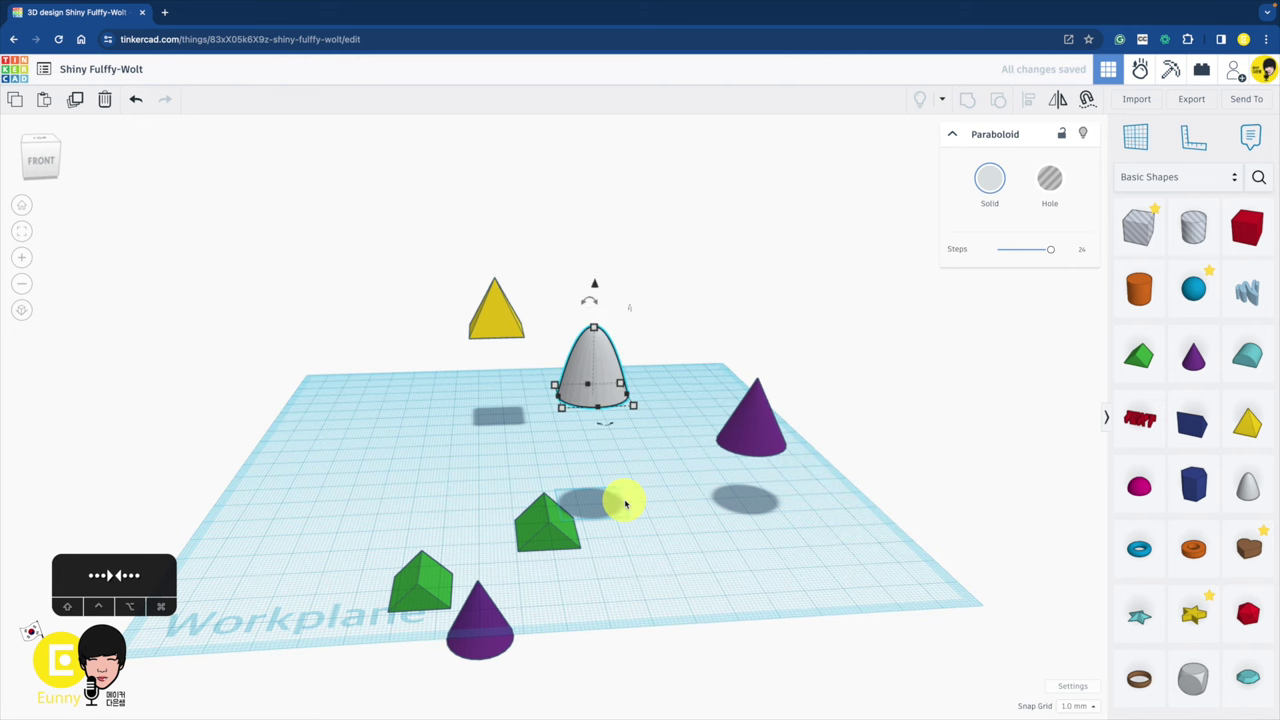
right_click_drag(625, 503, 631, 551)
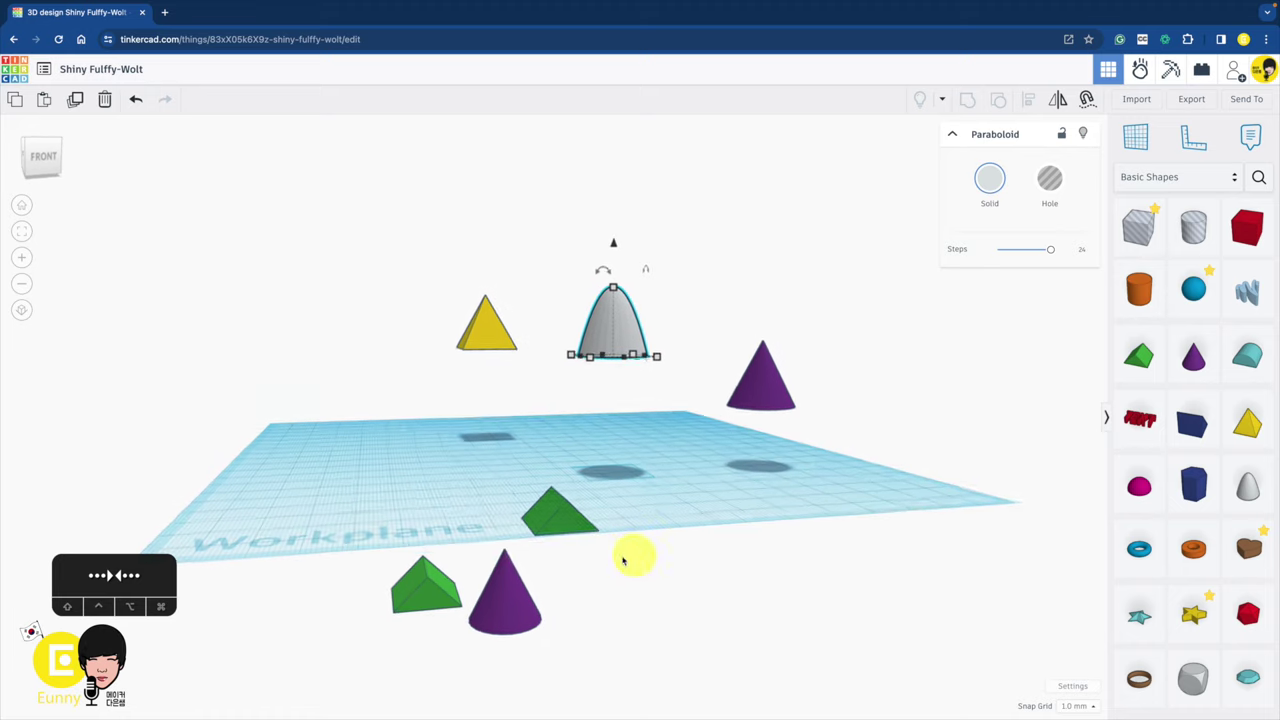
right_click_drag(693, 472, 531, 380)
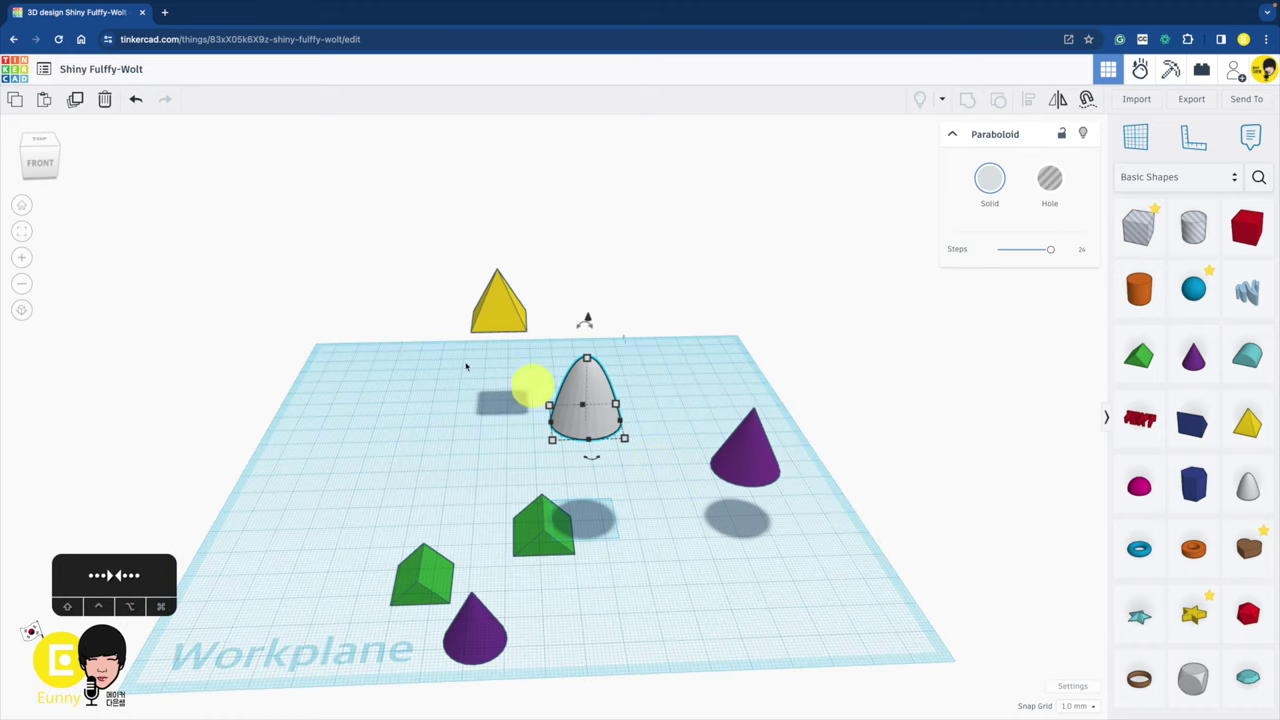
right_click_drag(530, 475, 597, 480)
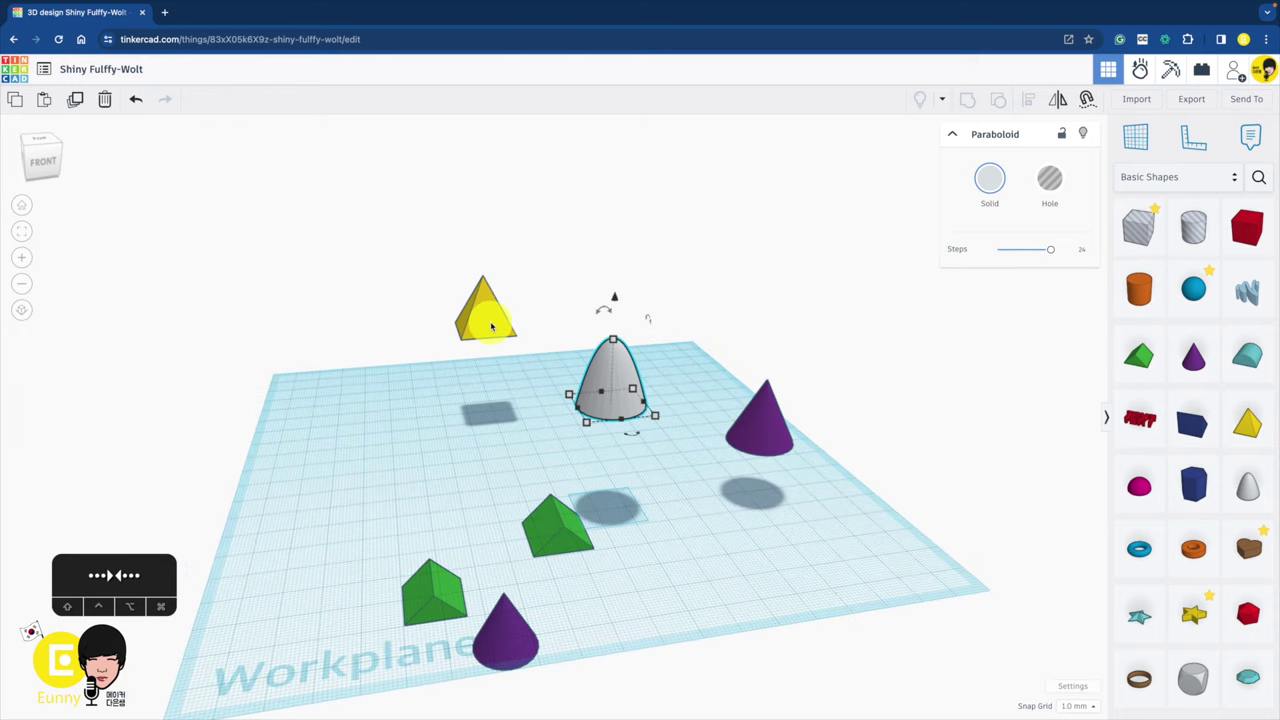
Drop the floating pyramid and paraboloid straight down onto the workplane.
left_click(491, 326)
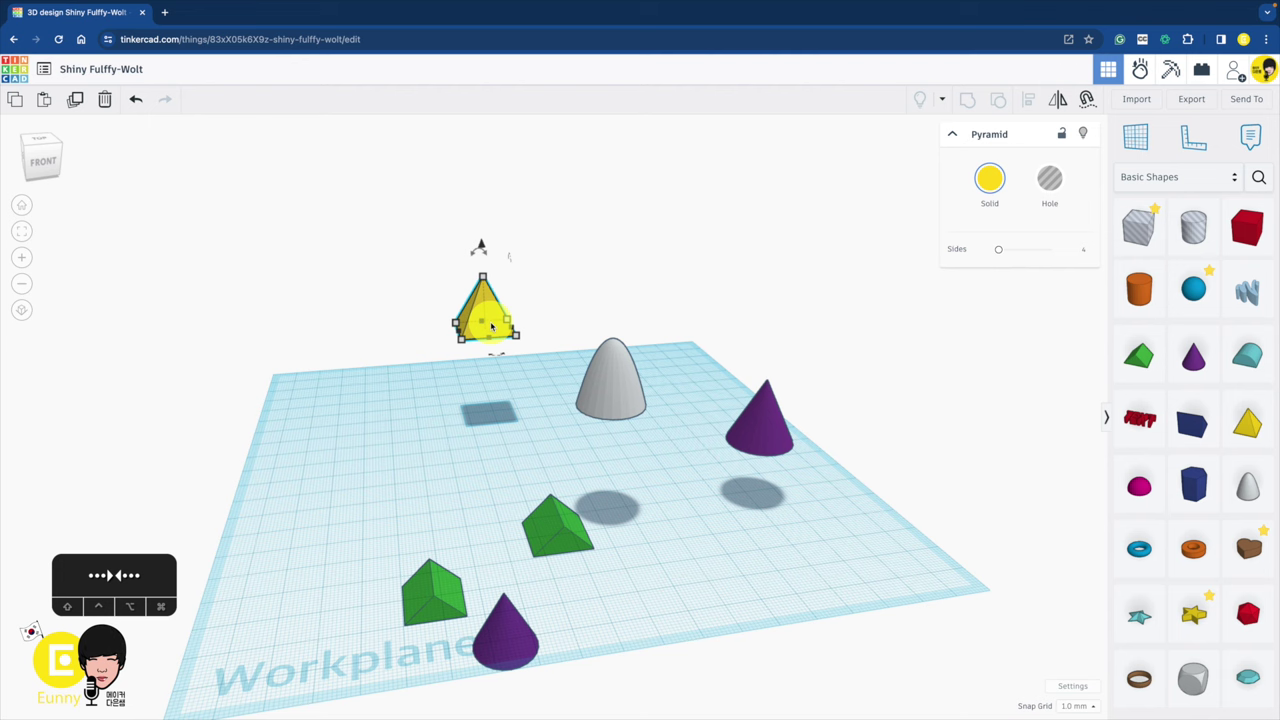
key("d")
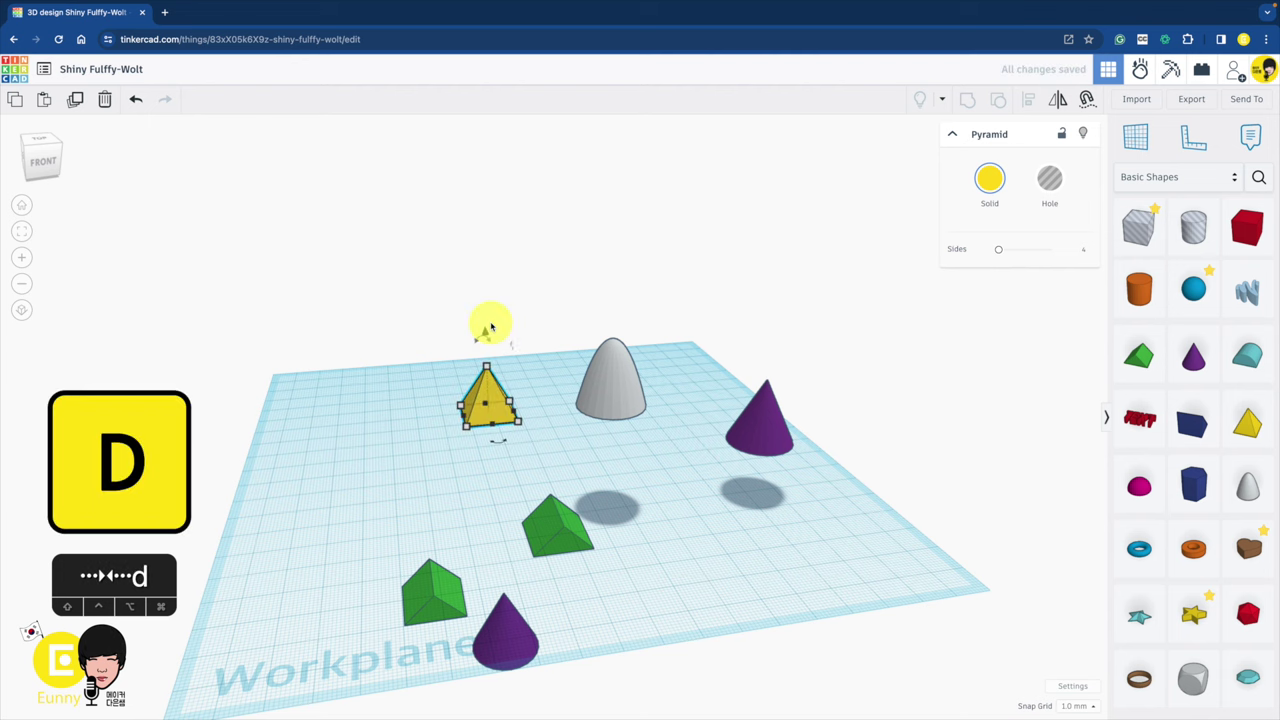
left_click(619, 396)
key("d")
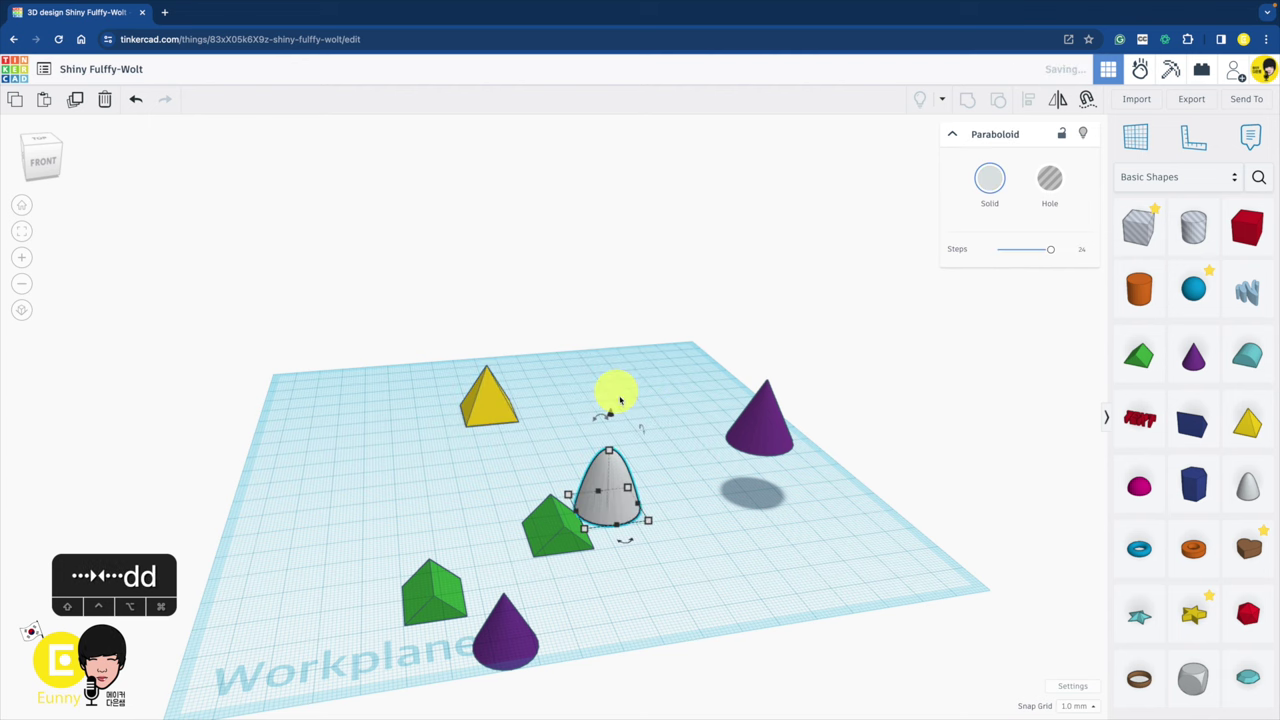
Bring the first cone and the first roof up from beneath so they rest on the workplane.
right_click_drag(763, 580, 490, 578)
left_click(460, 603)
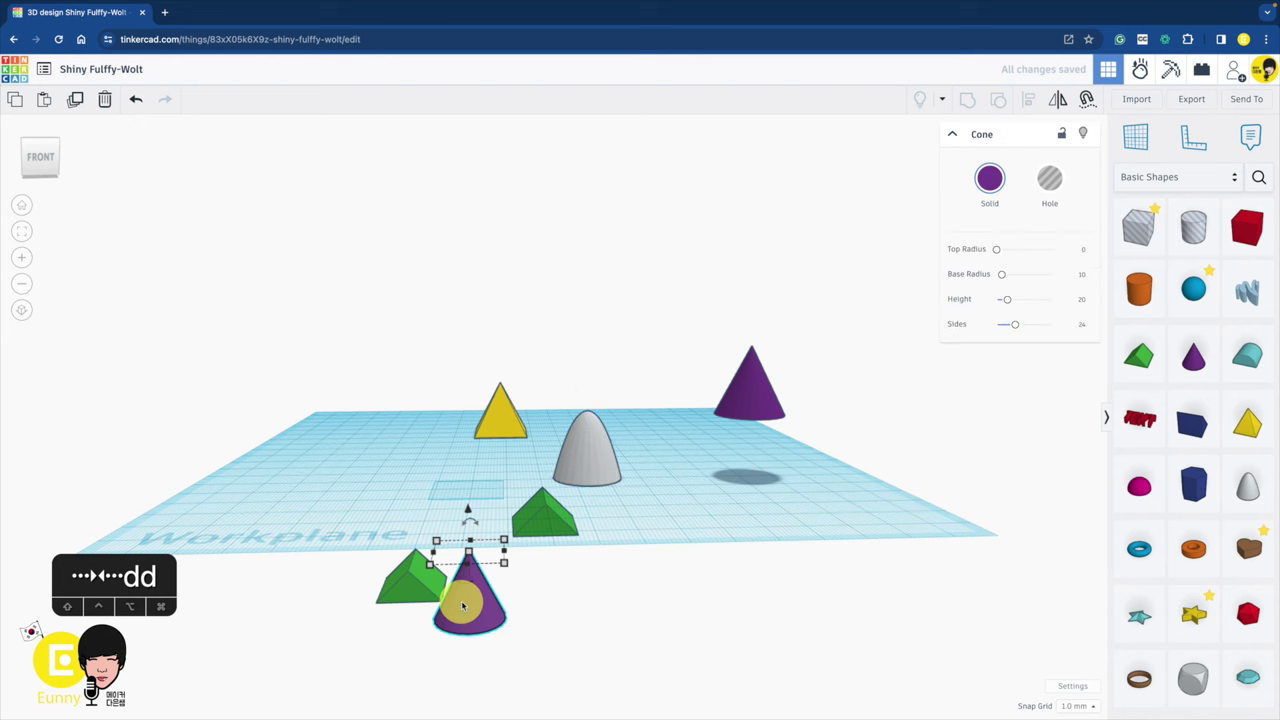
key("d")
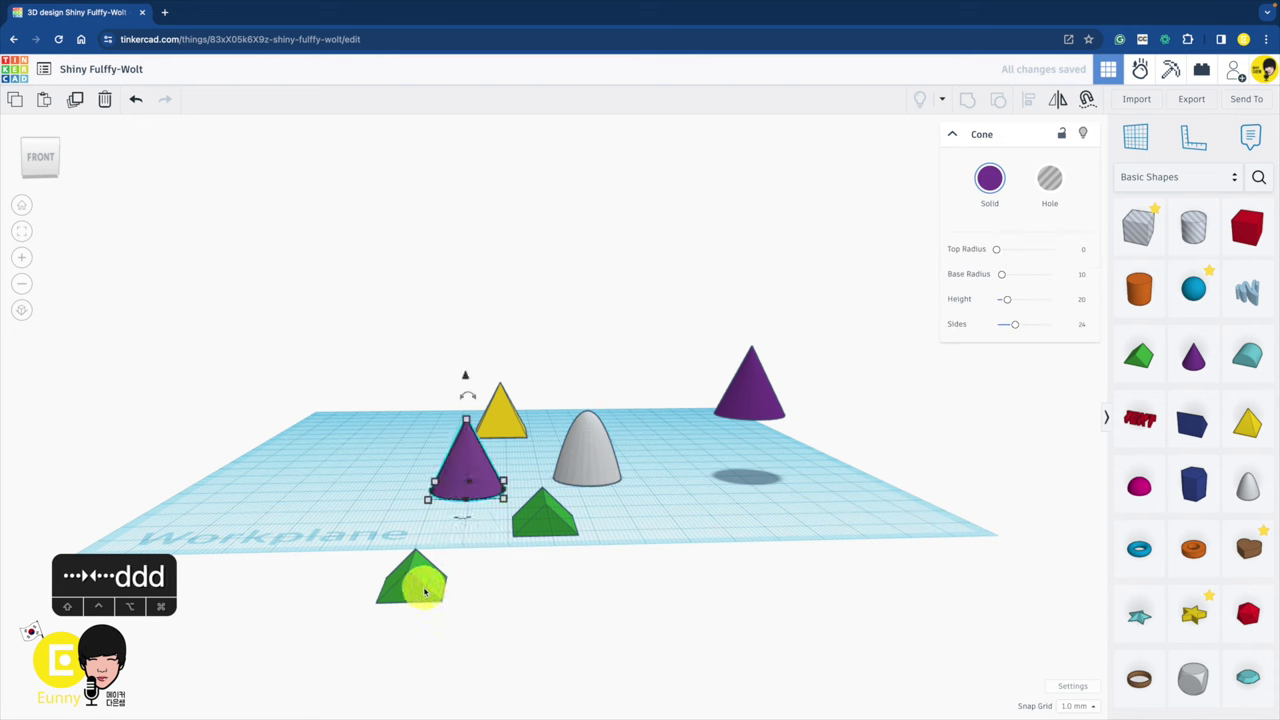
left_click(424, 591)
key("d")
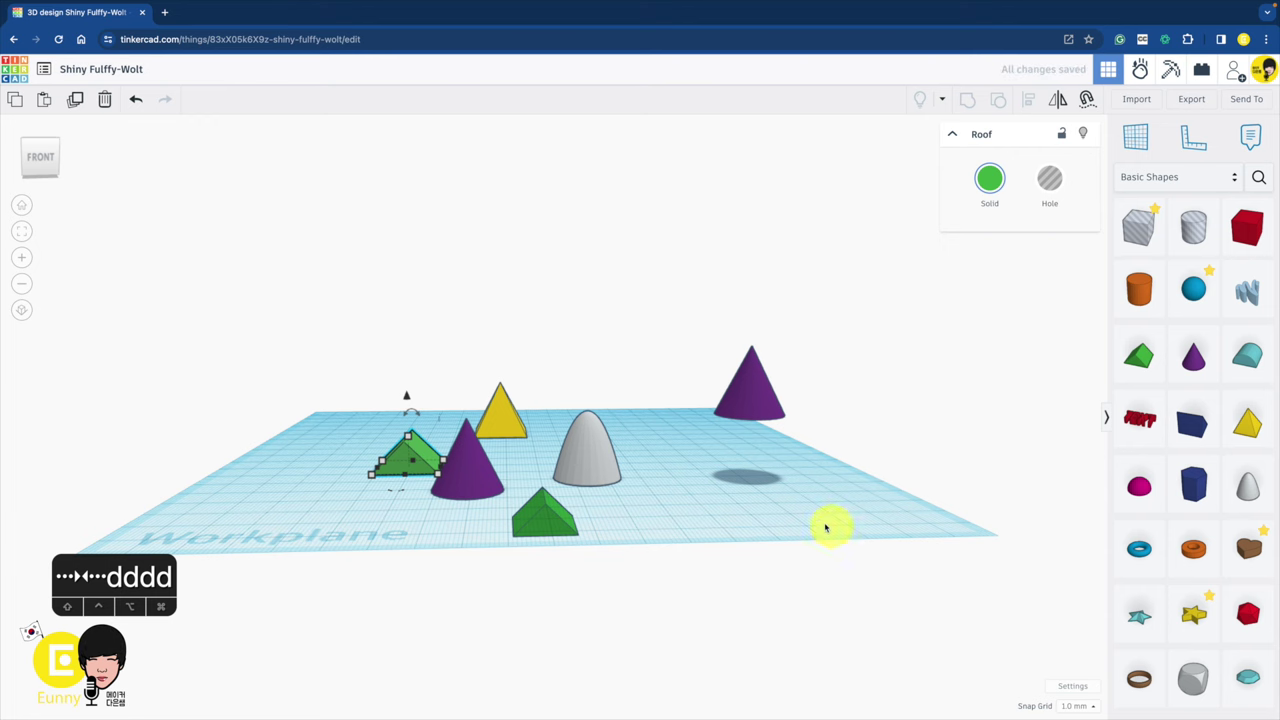
Snap the sunken second roof and the floating second cone onto the workplane surface.
right_click_drag(783, 500, 791, 514)
left_click_drag(548, 514, 560, 448)
key("d")
left_click(745, 400)
key("d")
right_click_drag(700, 449, 703, 506)
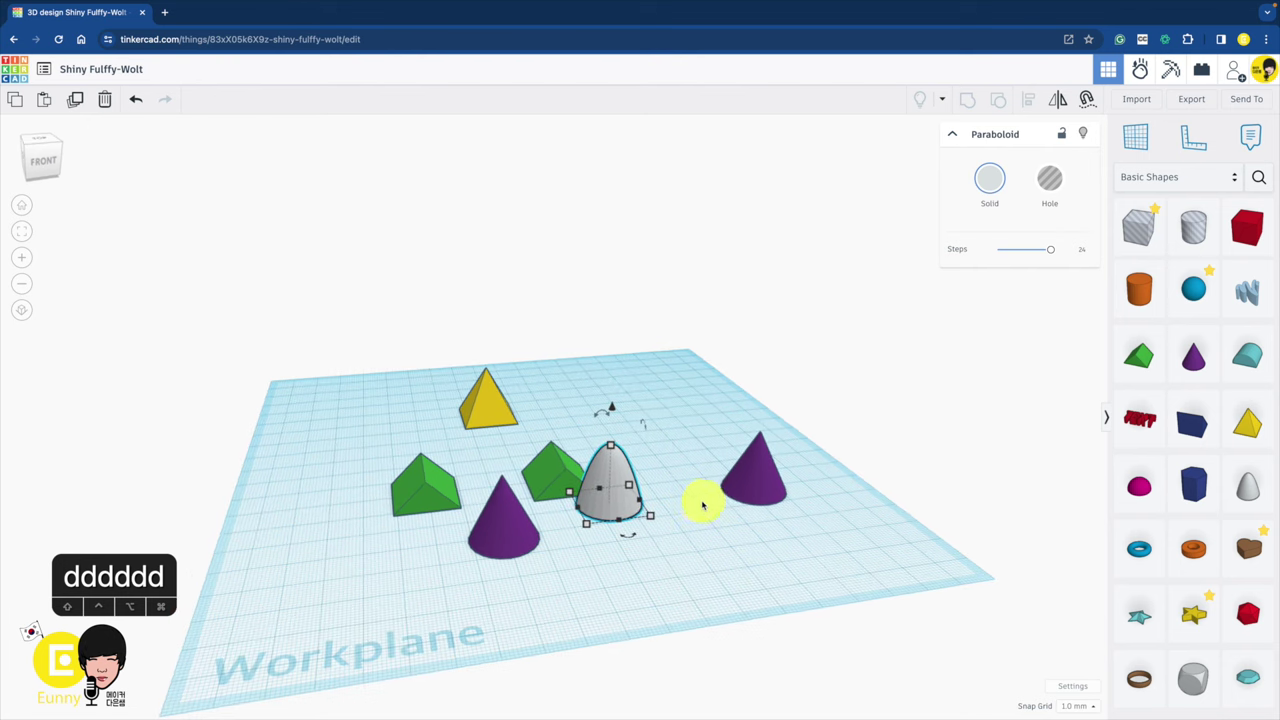
scroll(698, 505, "down", 3)
scroll(690, 500, "up", 8)
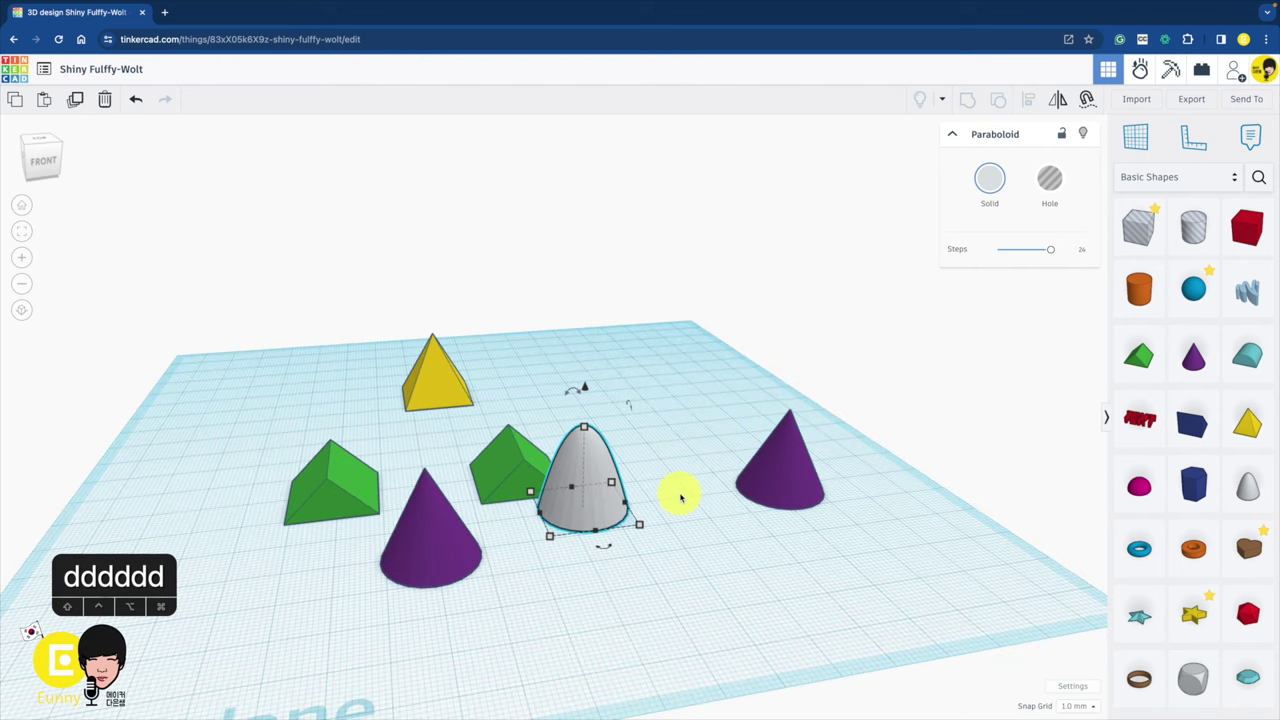
Examine the paraboloid and the shapes around it both up close and from a distance.
scroll(680, 497, "up", 3)
scroll(680, 494, "down", 4)
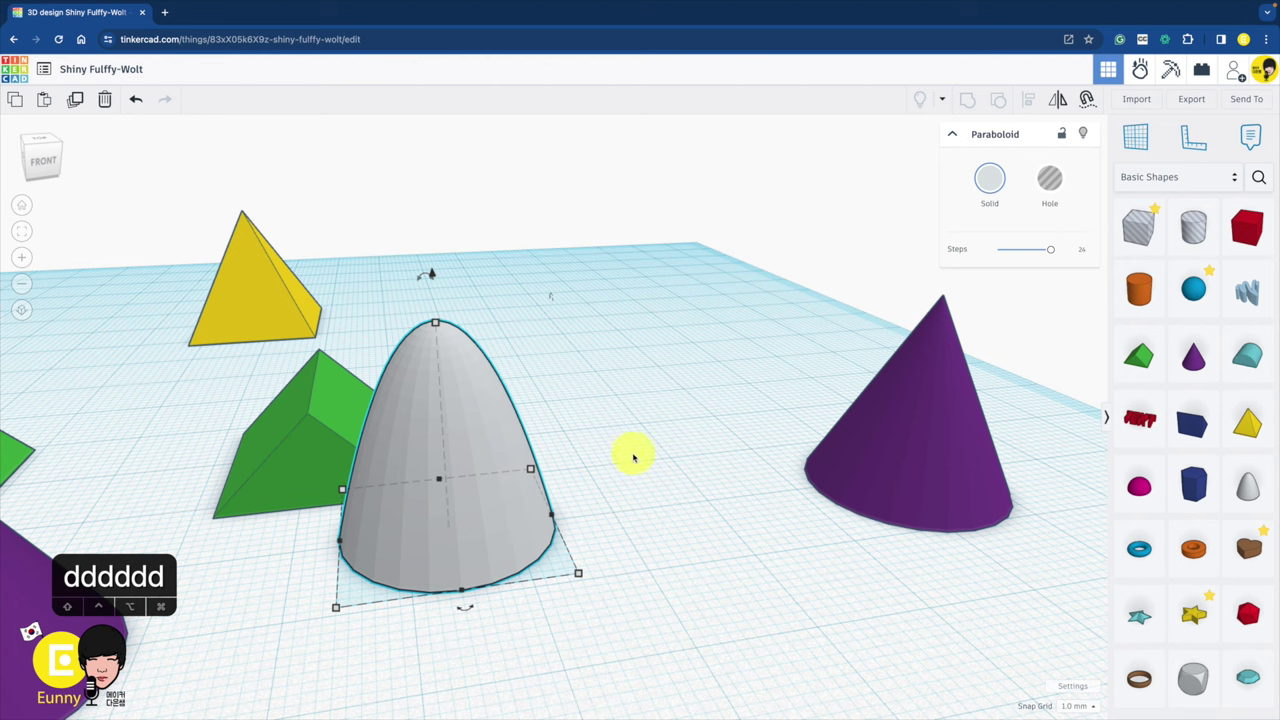
right_click_drag(625, 457, 812, 420)
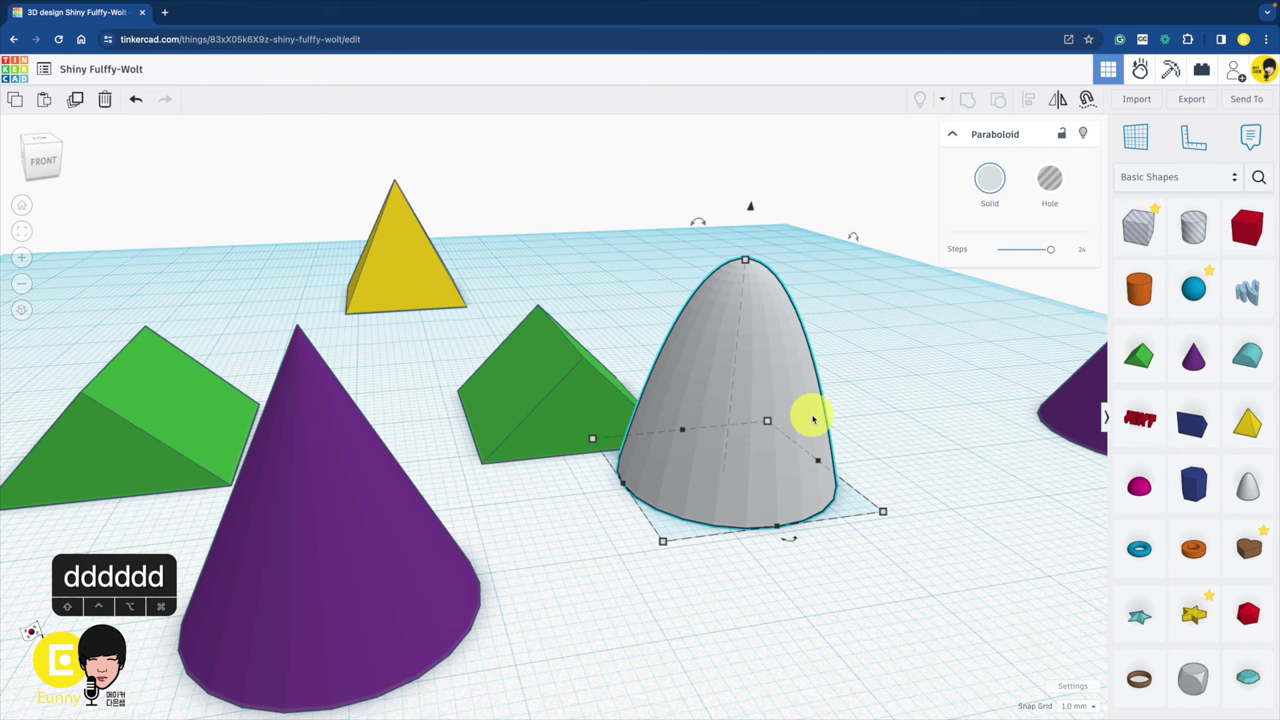
scroll(646, 411, "up", 5)
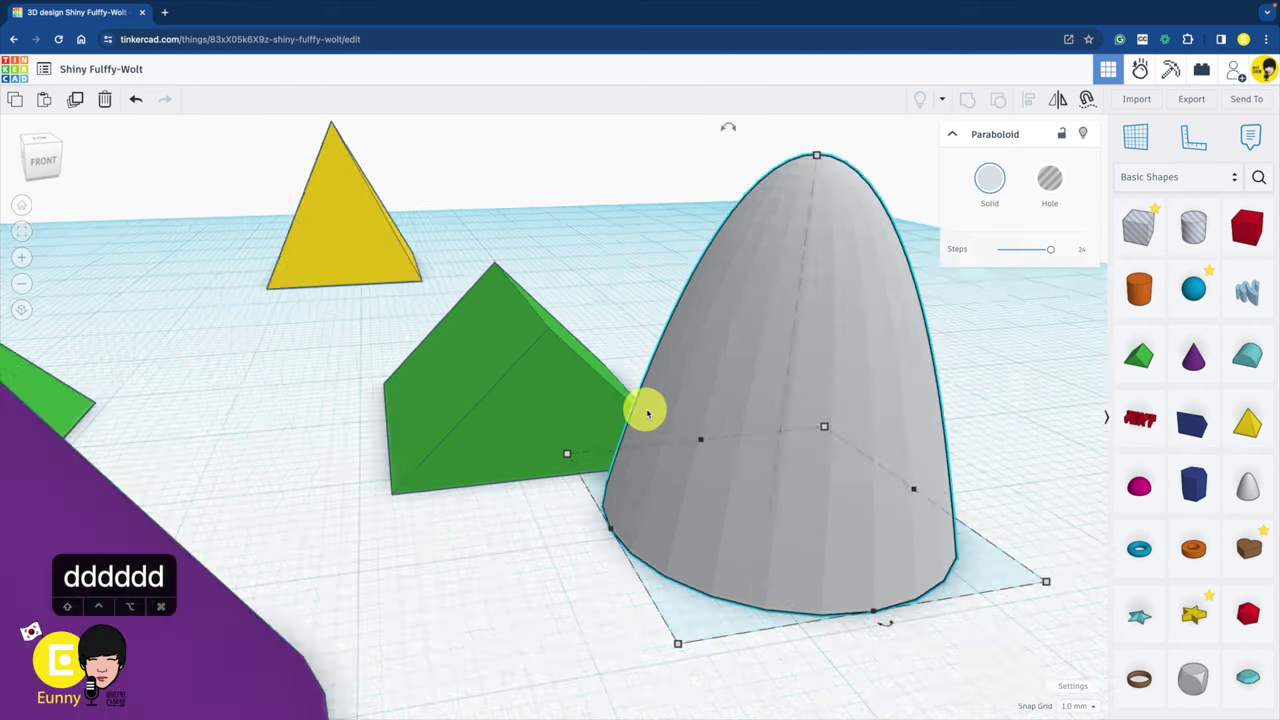
scroll(649, 410, "down", 7)
scroll(650, 408, "down", 3)
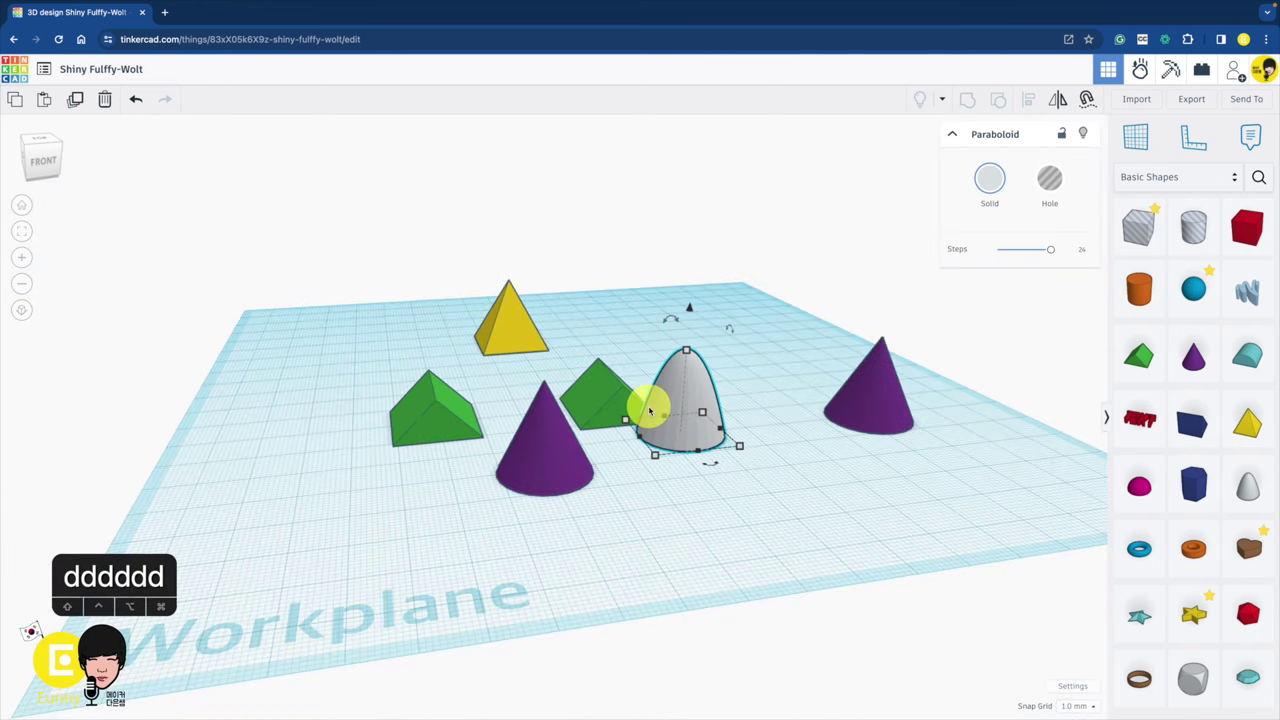
Focus the view on the leftmost green roof and on the yellow pyramid, one after the other.
scroll(652, 406, "up", 2)
left_click(338, 425)
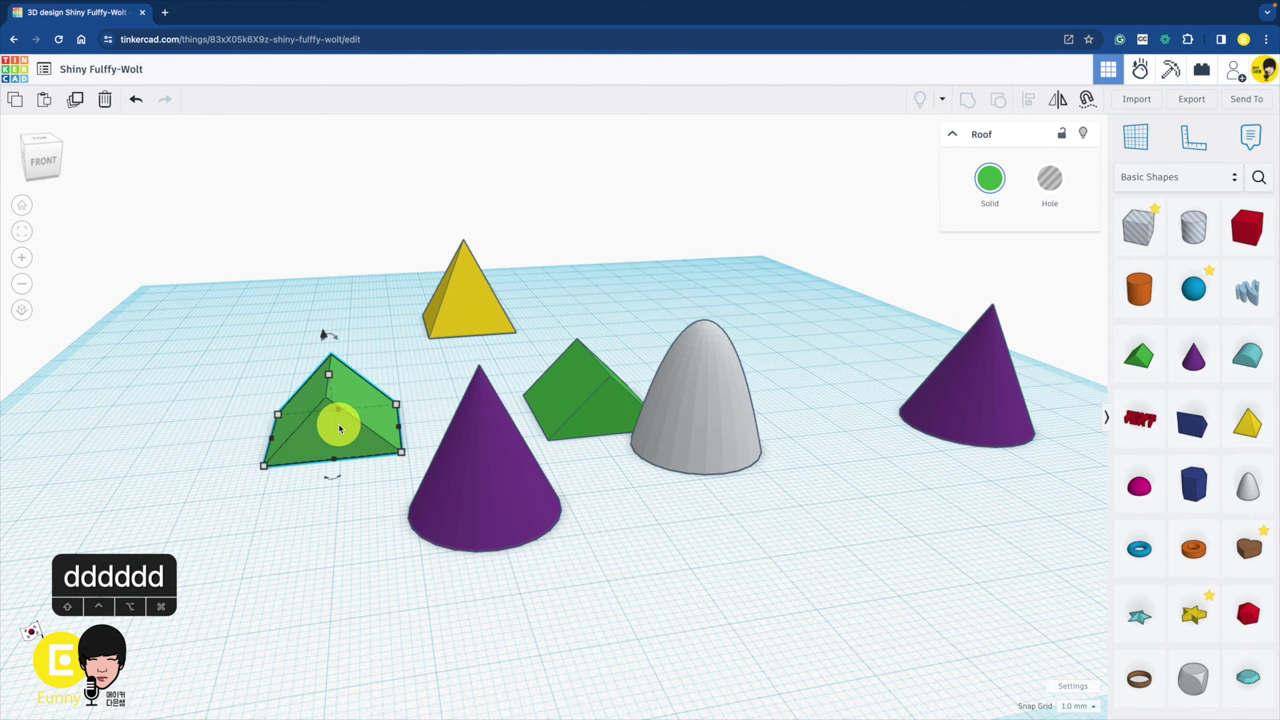
key("f")
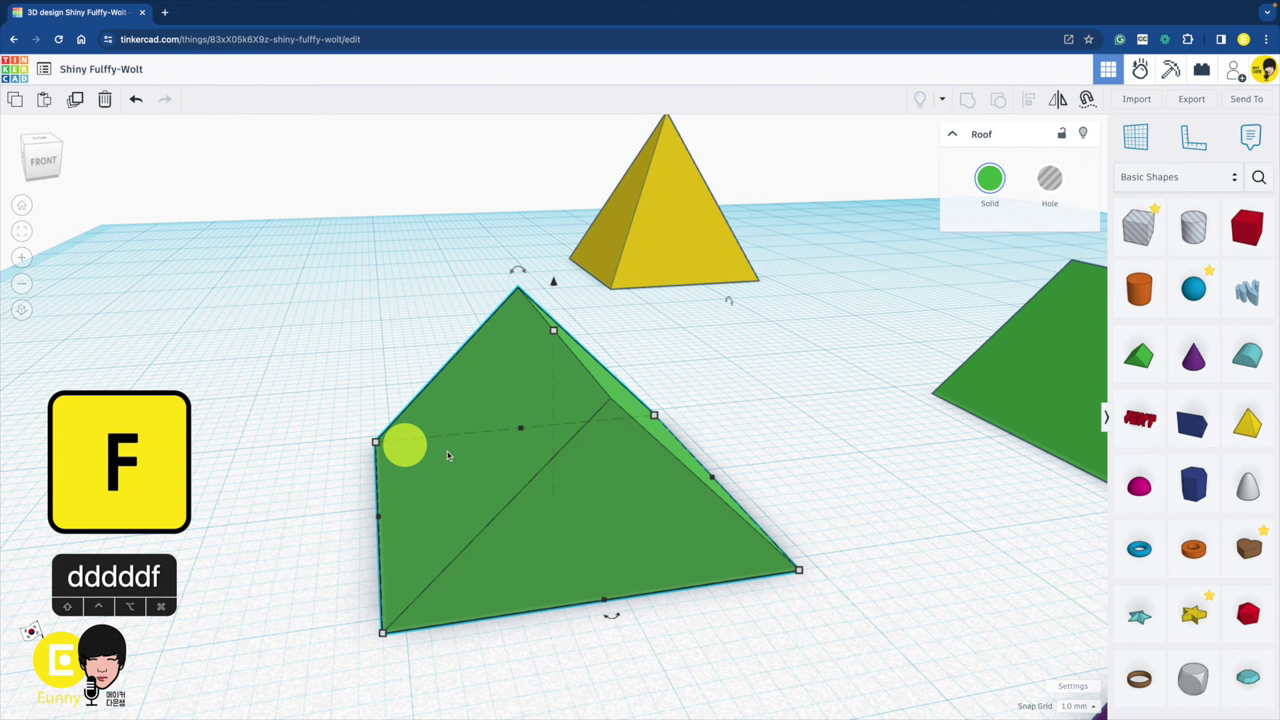
left_click(688, 252)
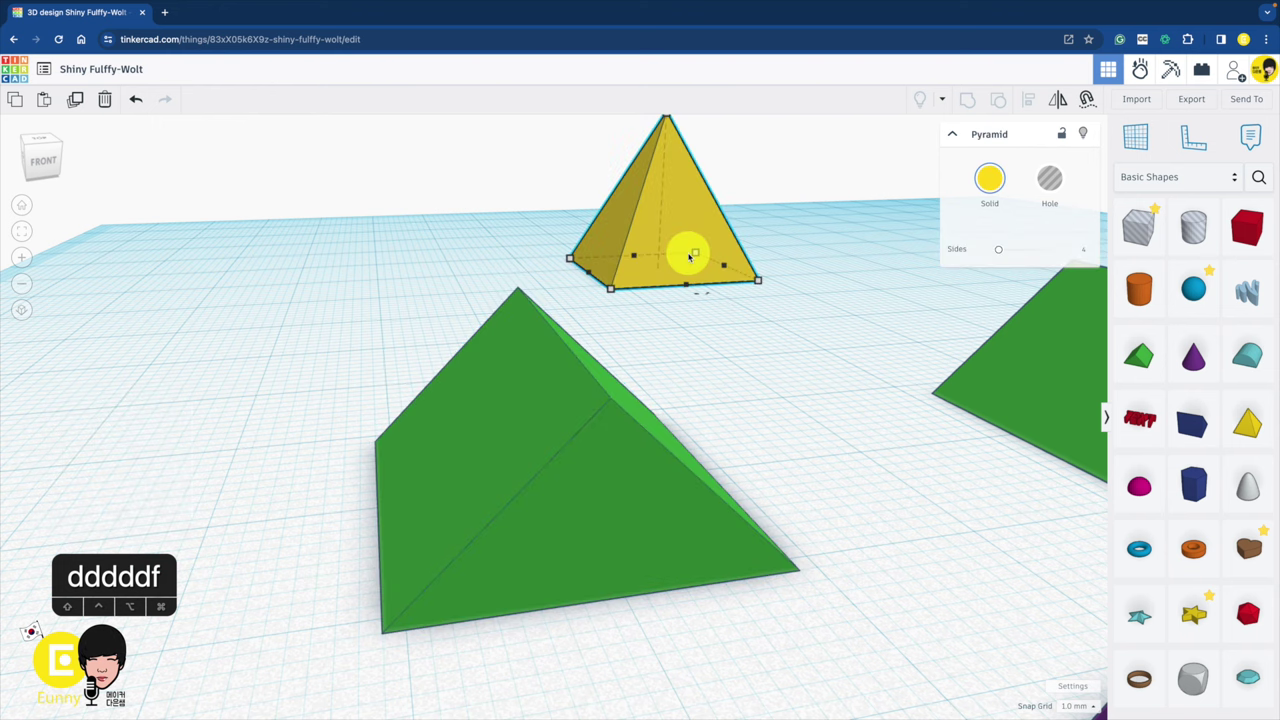
key("f")
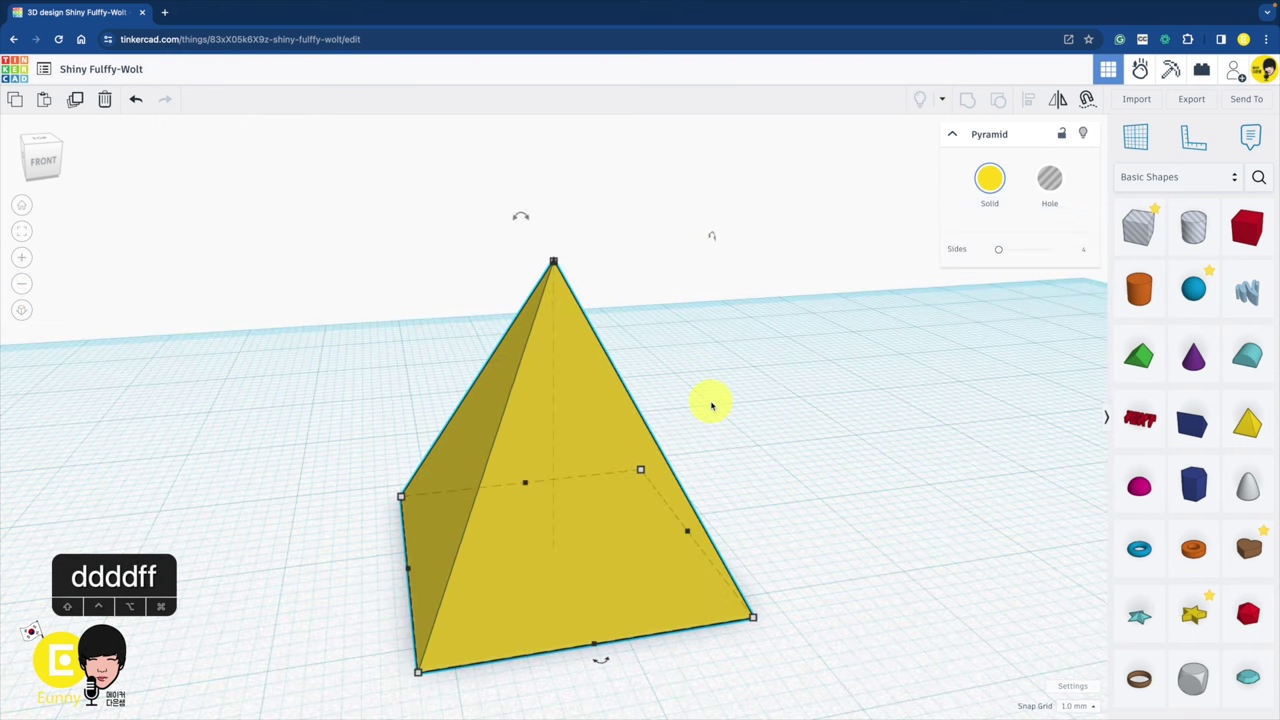
Focus the view on the green roof beside the paraboloid, and on the paraboloid itself.
scroll(712, 405, "down", 3)
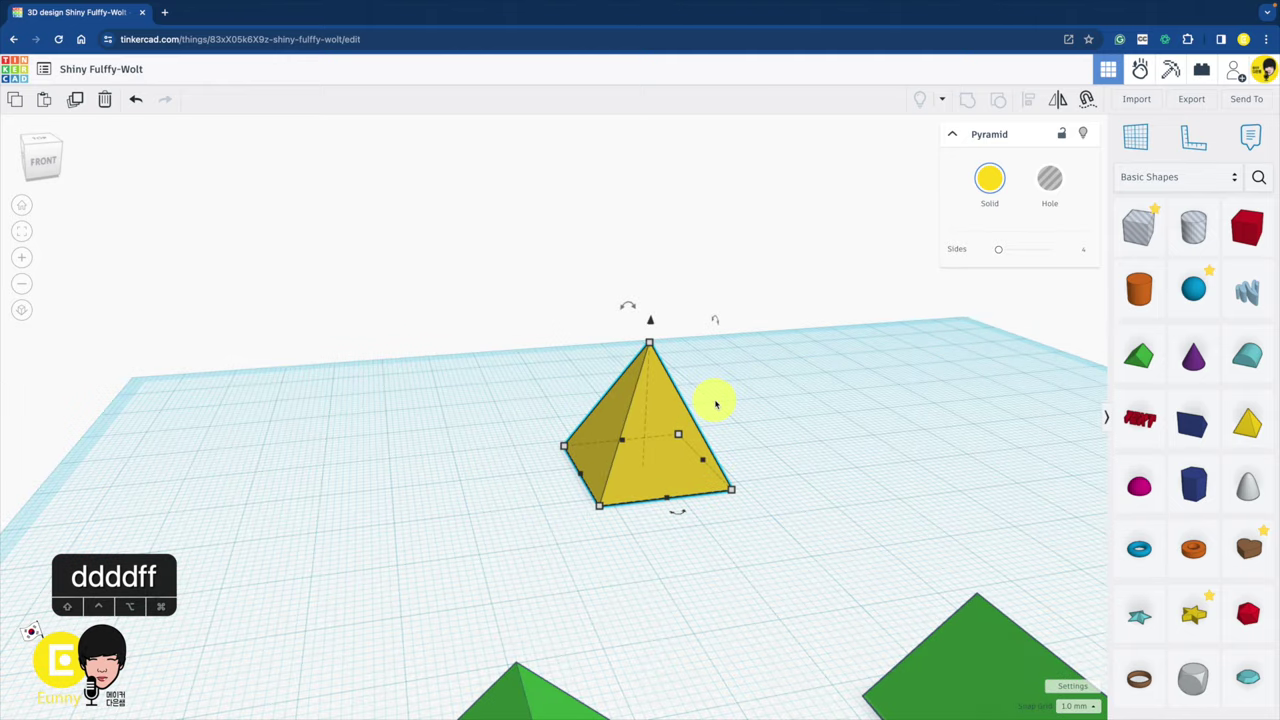
scroll(715, 404, "down", 3)
left_click(877, 556)
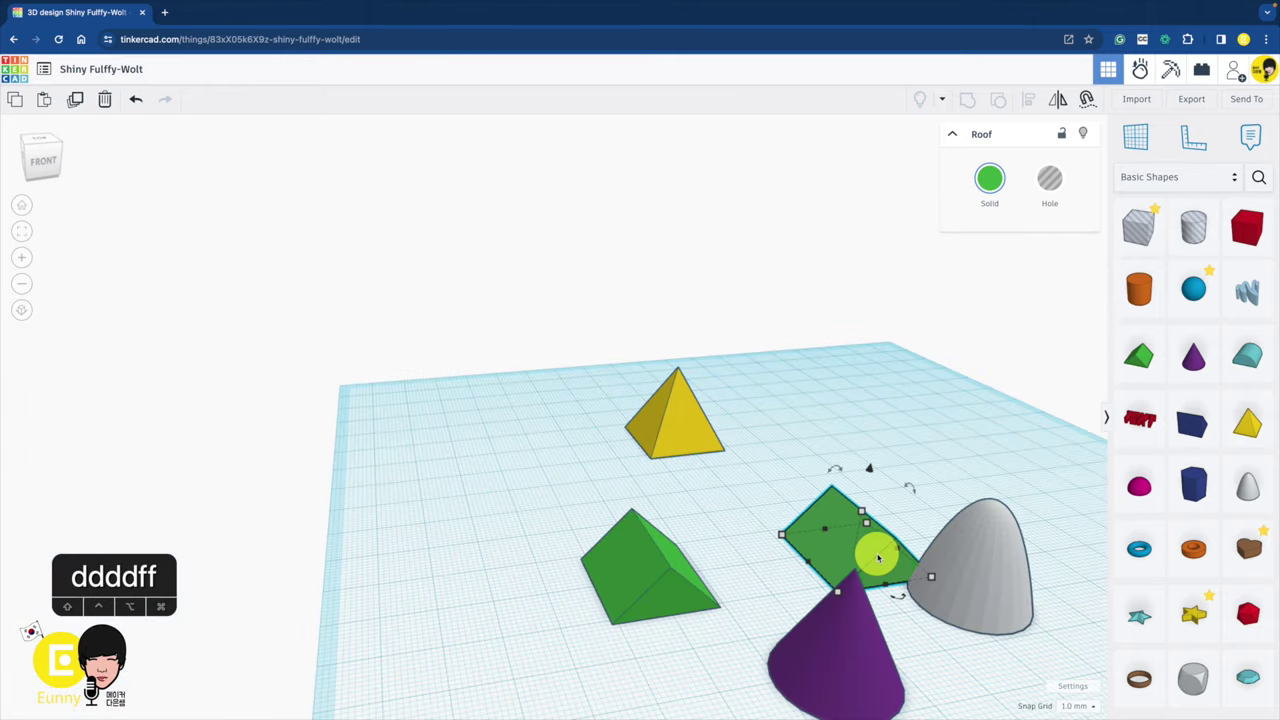
key("f")
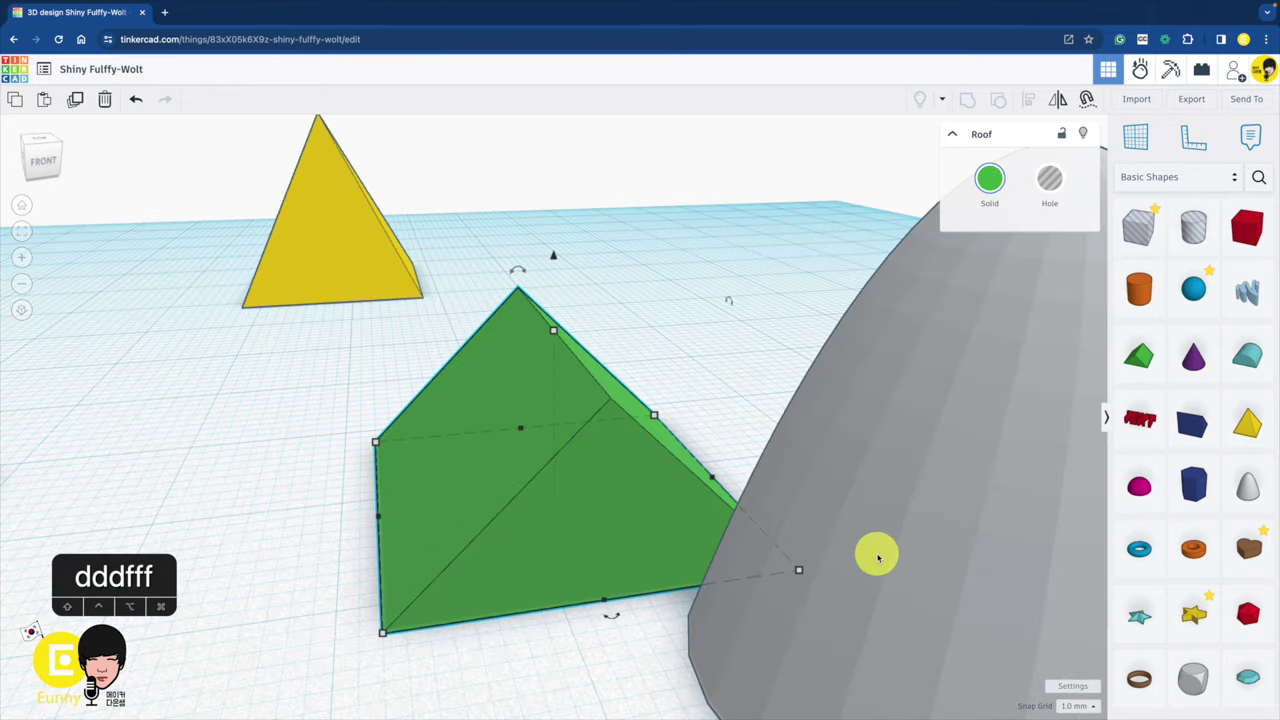
scroll(877, 556, "down", 6)
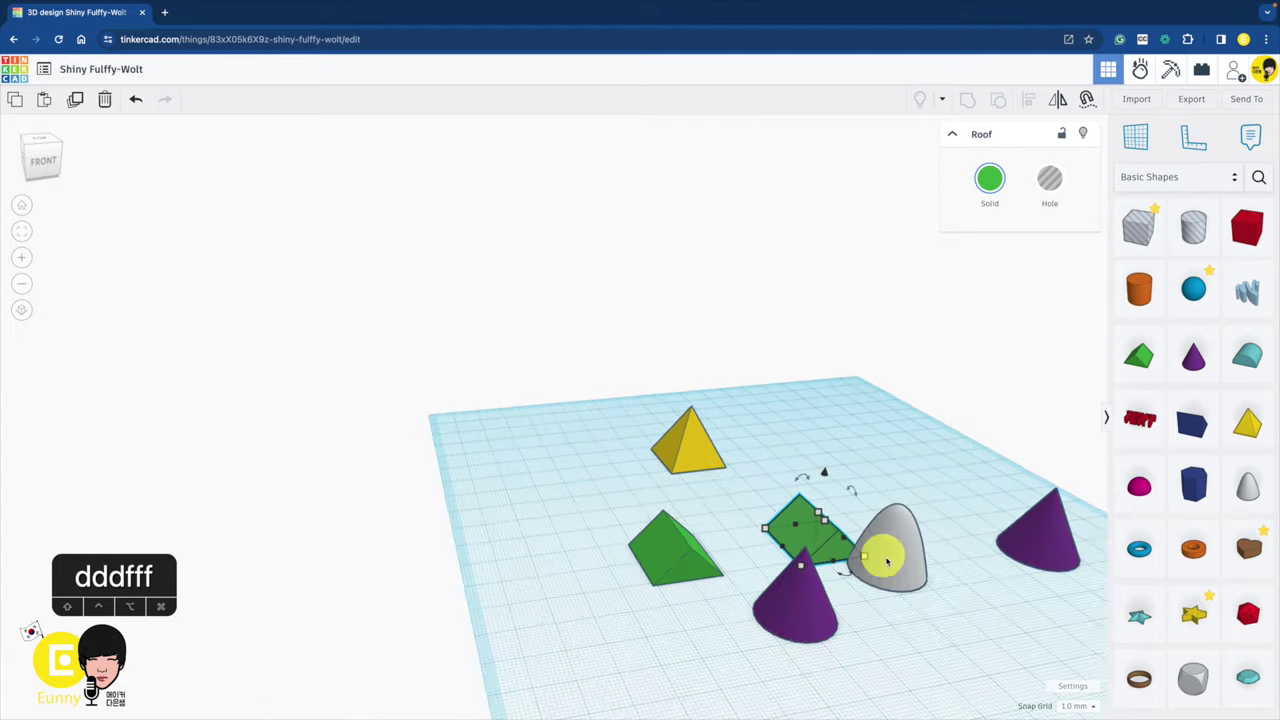
left_click(886, 562)
key("f")
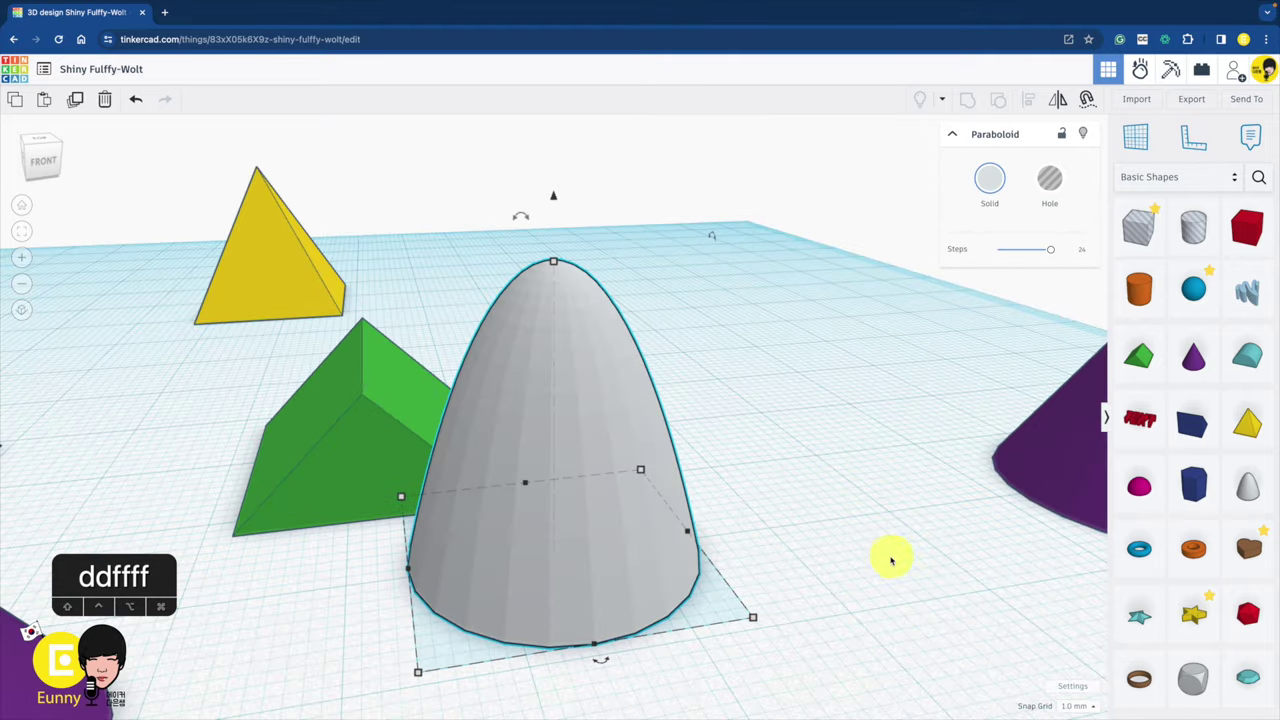
Move the view away from the paraboloid and restore the home view of the whole workplane.
right_click_drag(822, 553, 735, 577)
scroll(294, 394, "down", 3)
scroll(297, 397, "up", 8)
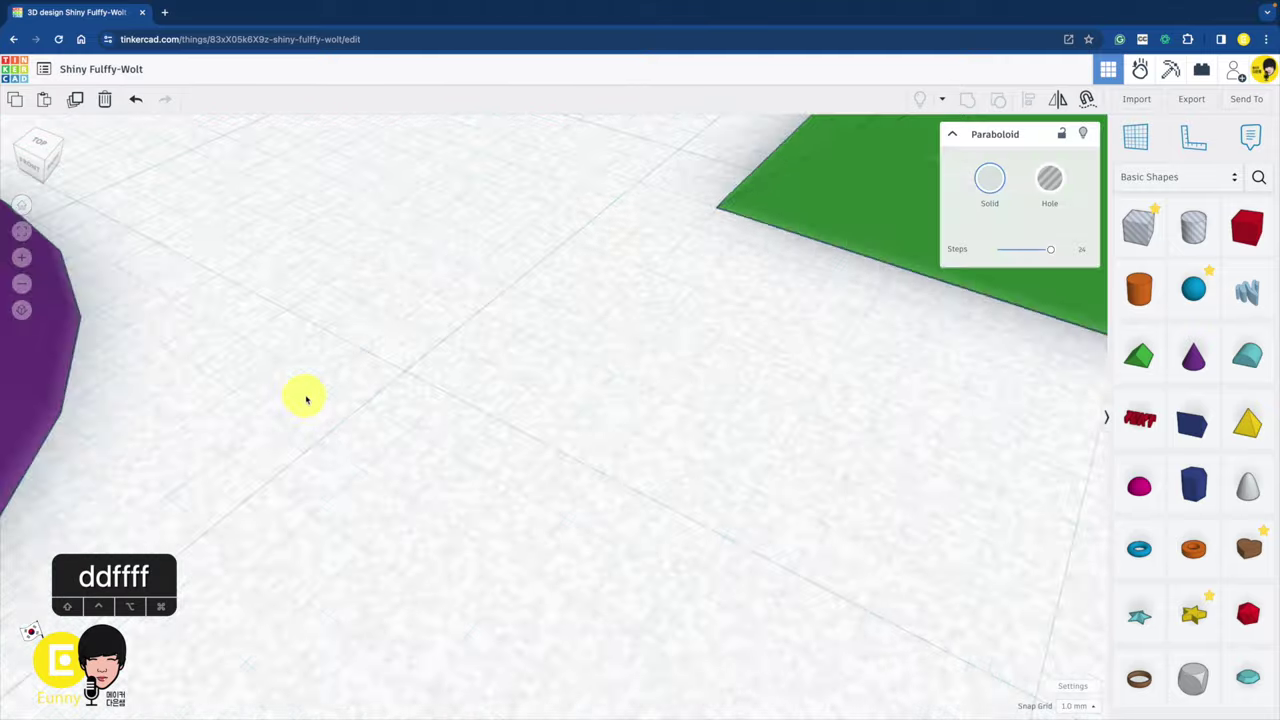
scroll(306, 397, "down", 10)
right_click_drag(303, 400, 849, 429)
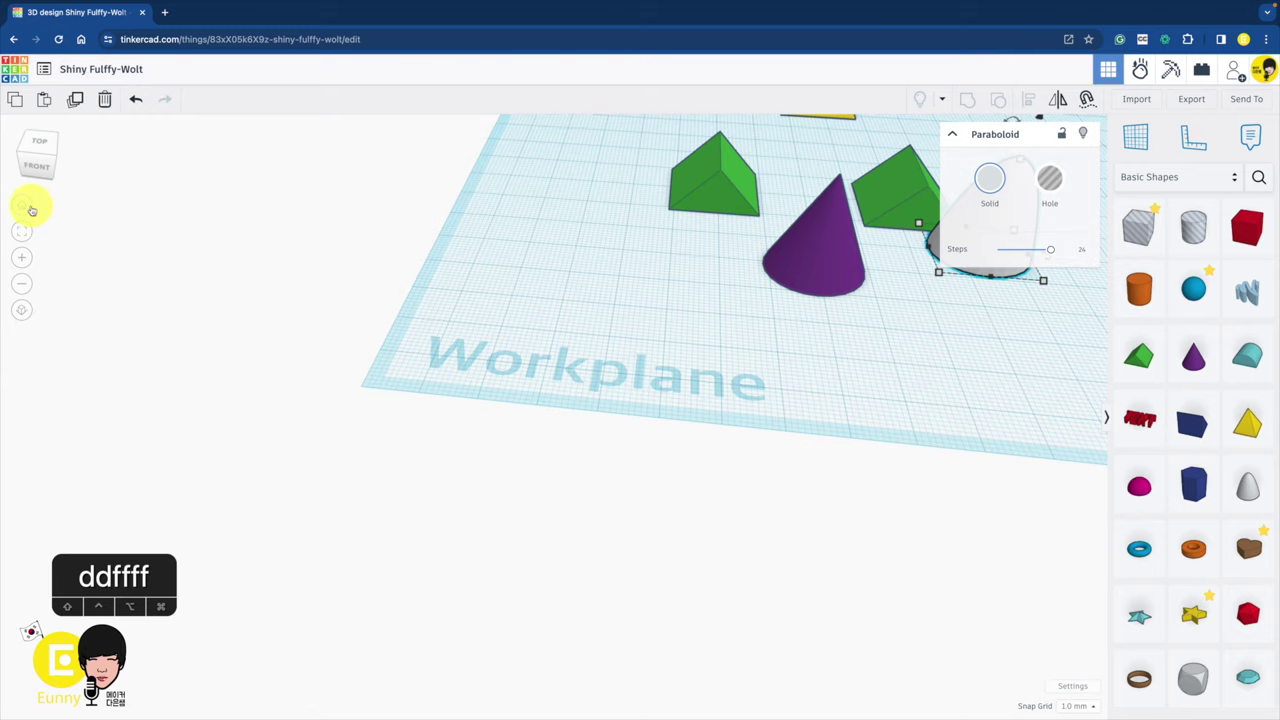
left_click(30, 207)
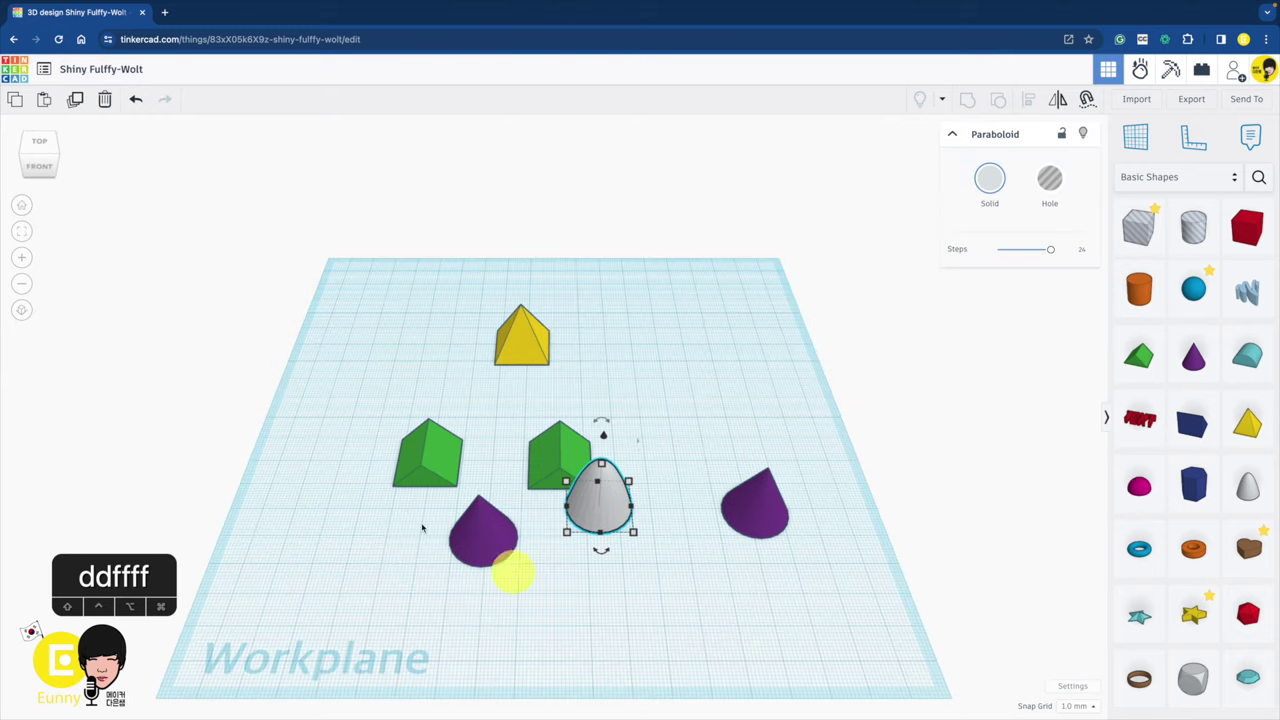